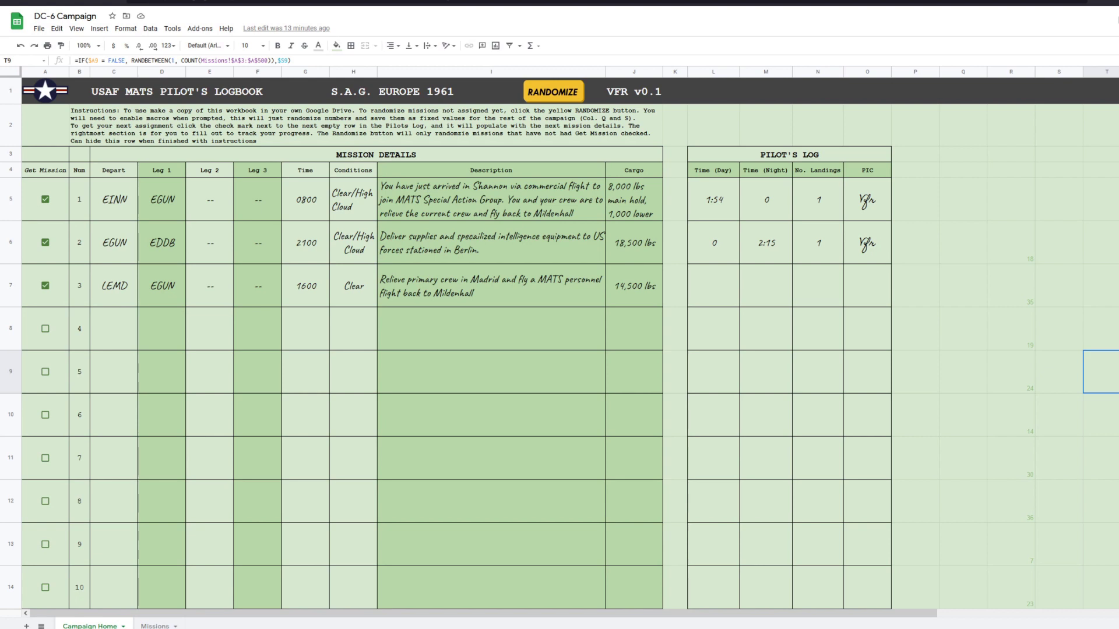
Make a copy of the workbook named Copy of DC-6 Campaign in the MSFS Campaigns folder
key("Up")
key("Up")
key("Up")
key("Up")
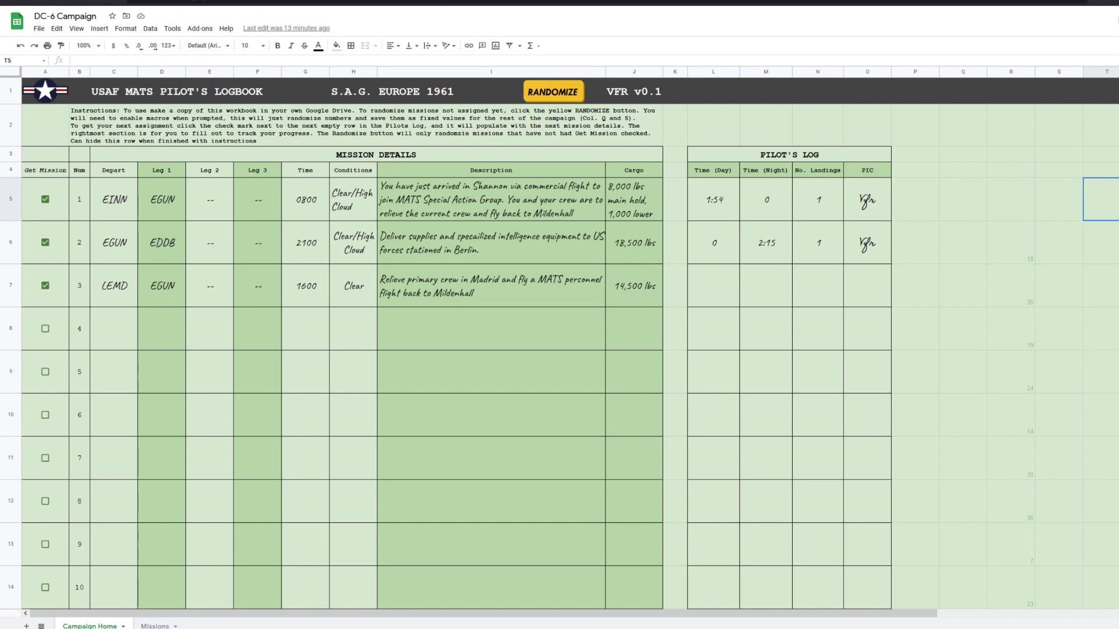
left_click(39, 30)
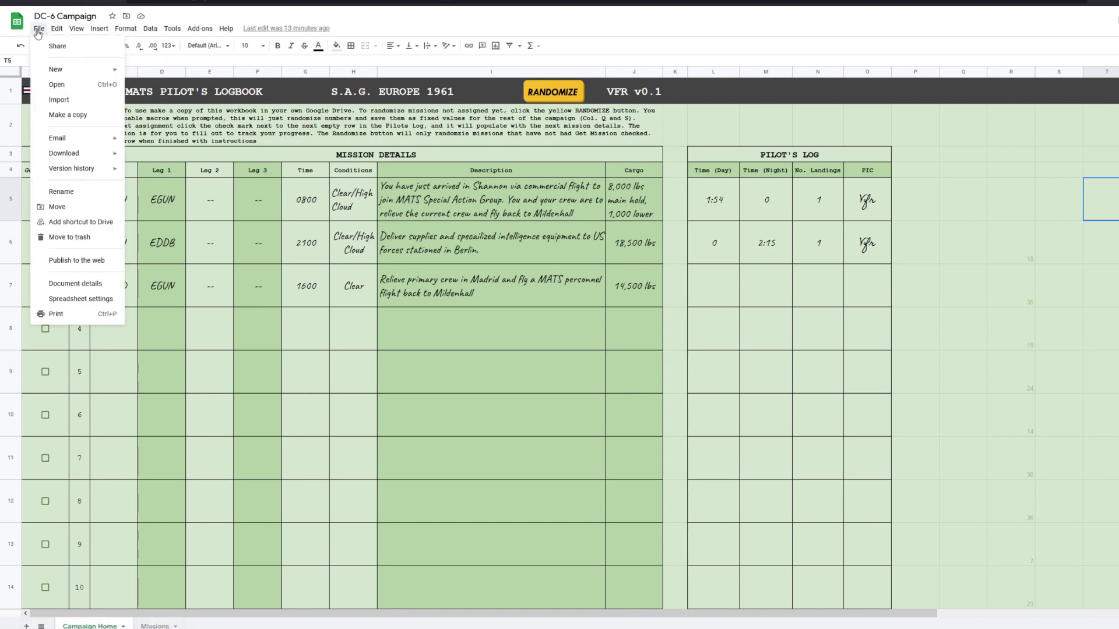
left_click(69, 115)
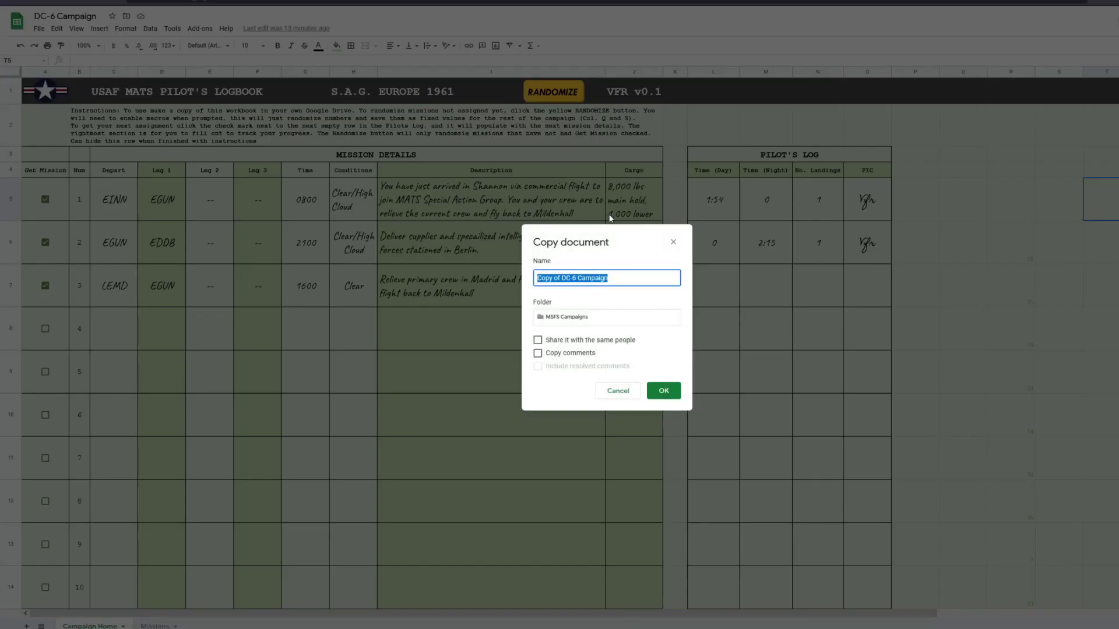
left_click(666, 395)
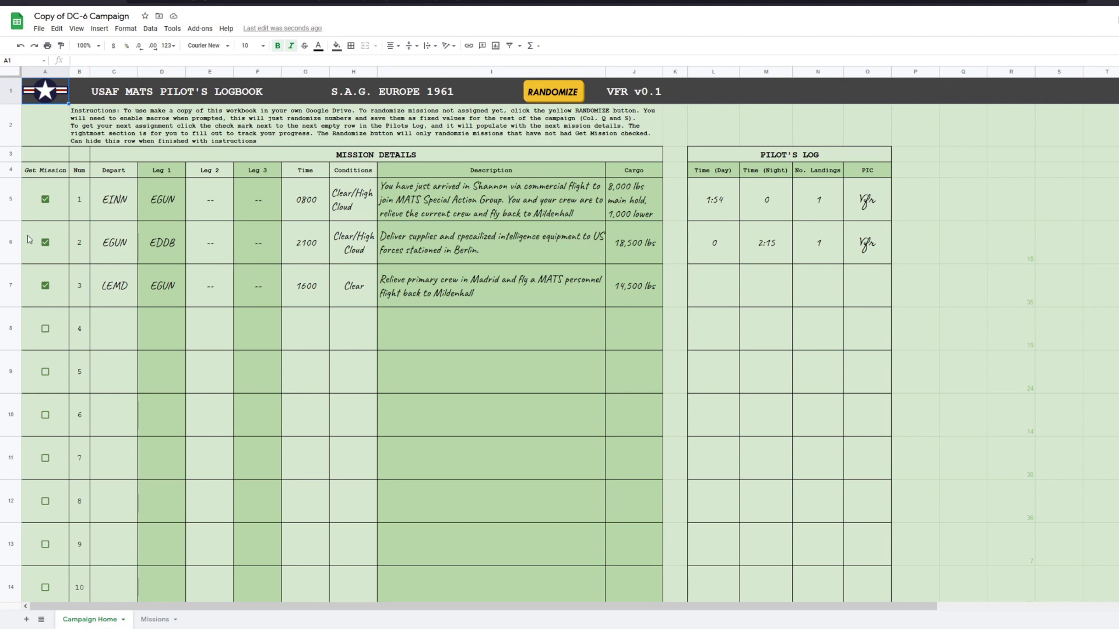
Uncheck Get Mission for missions 2 and 3 and clear mission 2's entries in the pilot's log
left_click(45, 242)
left_click(43, 286)
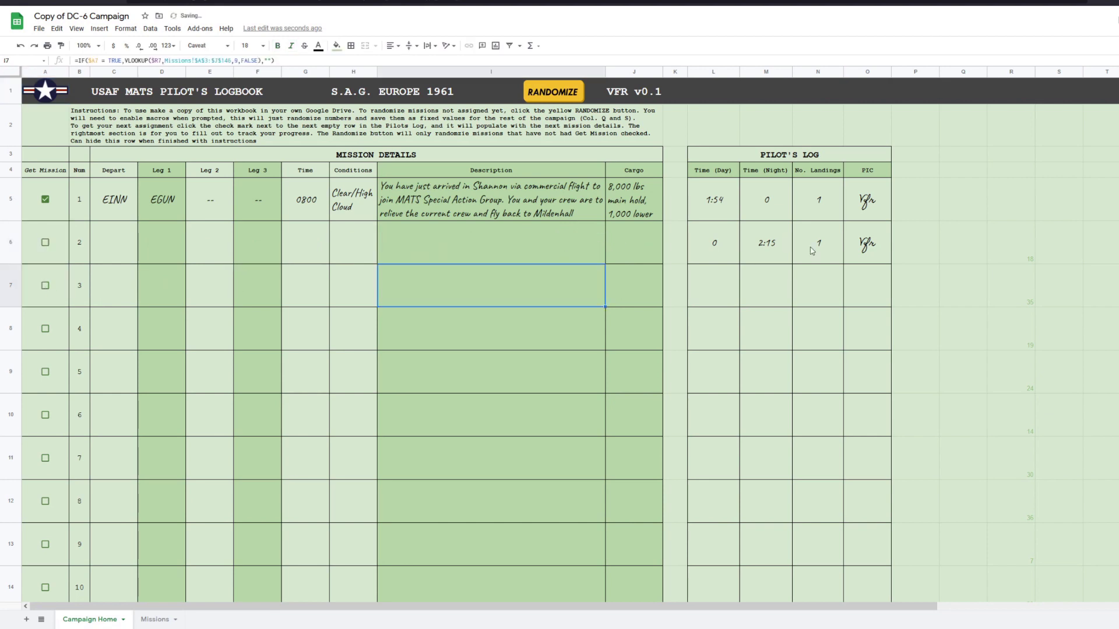
left_click_drag(866, 245, 734, 252)
right_click(734, 252)
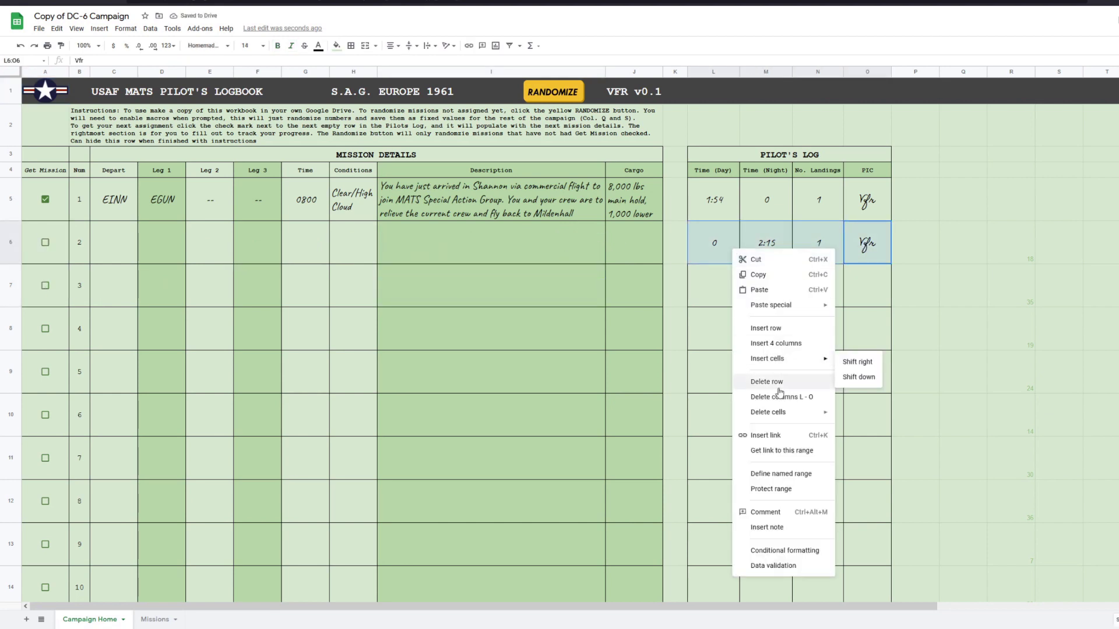
key("Escape")
key("Delete")
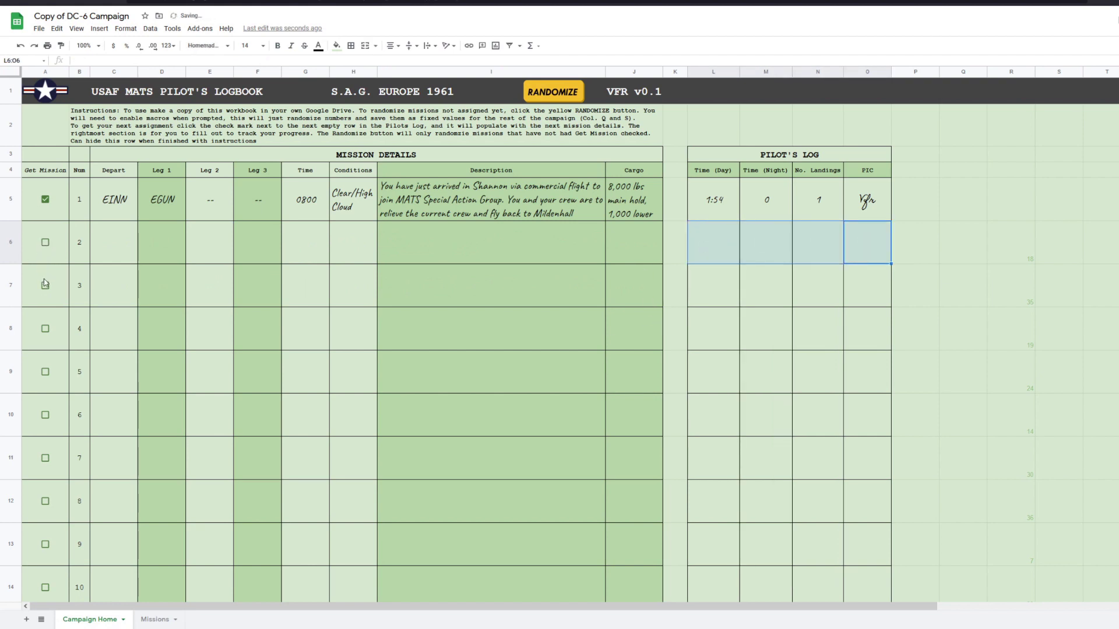
Check Get Mission for missions 2 and 3 and uncheck both again
left_click(566, 139)
left_click(550, 88)
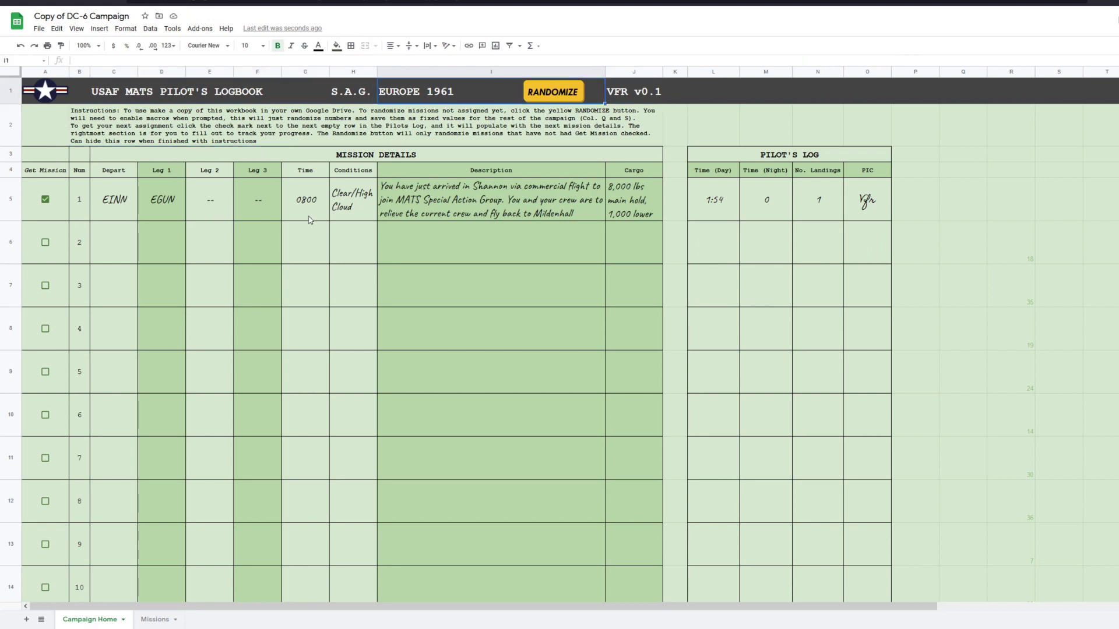
left_click(44, 242)
left_click(45, 285)
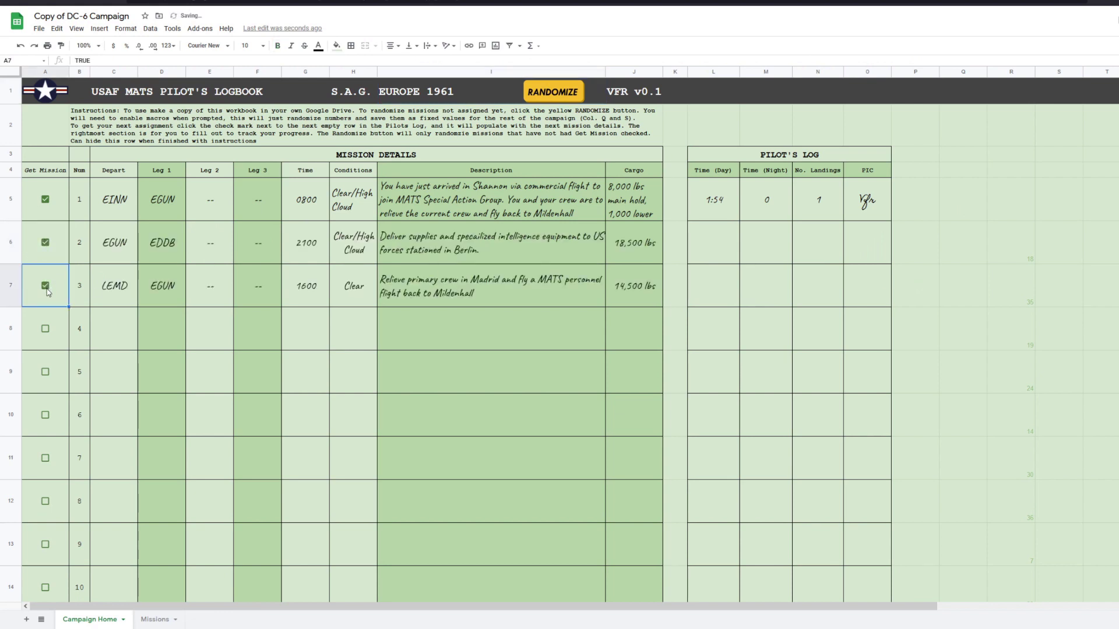
left_click(46, 287)
left_click(45, 243)
Authorize the Randomize script and run it to assign new random numbers to the unassigned missions
left_click(552, 94)
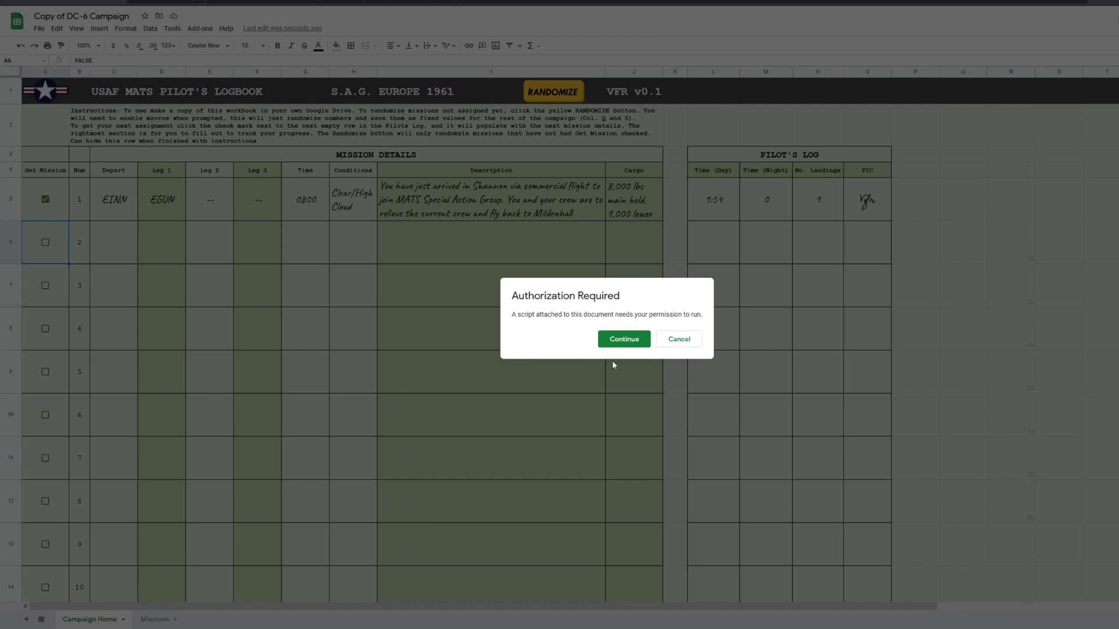
left_click(624, 340)
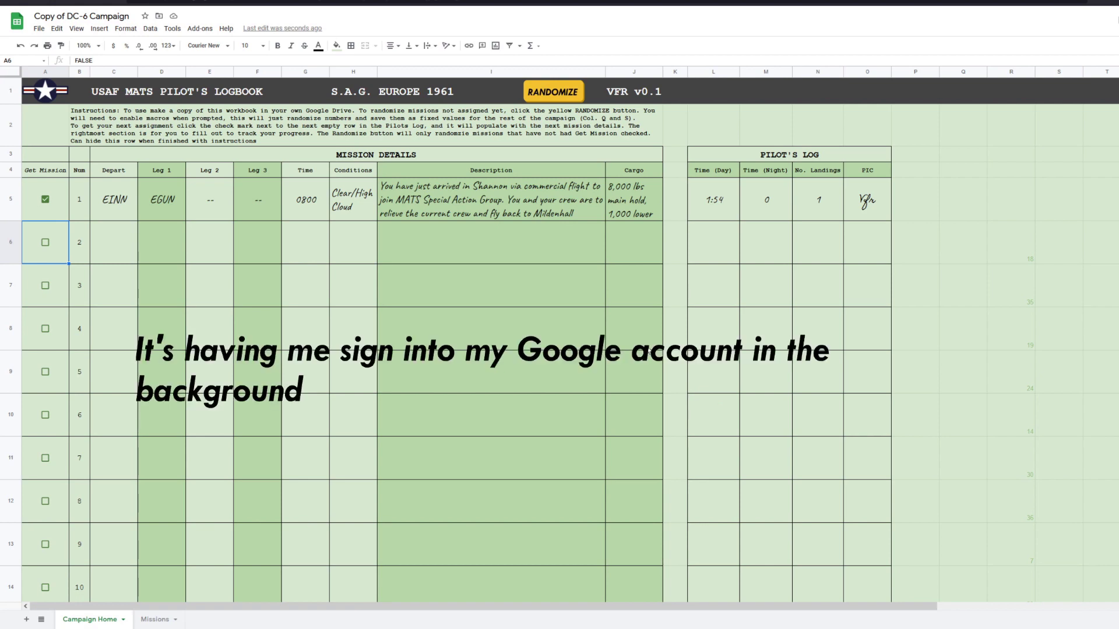
left_click(551, 93)
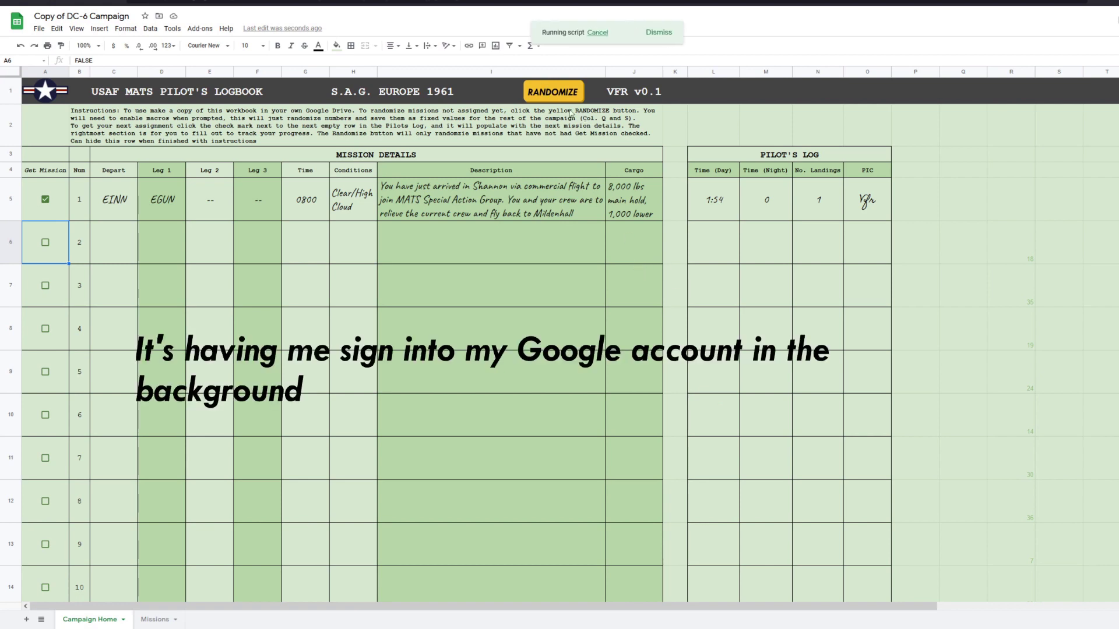
left_click_drag(1017, 236, 1026, 478)
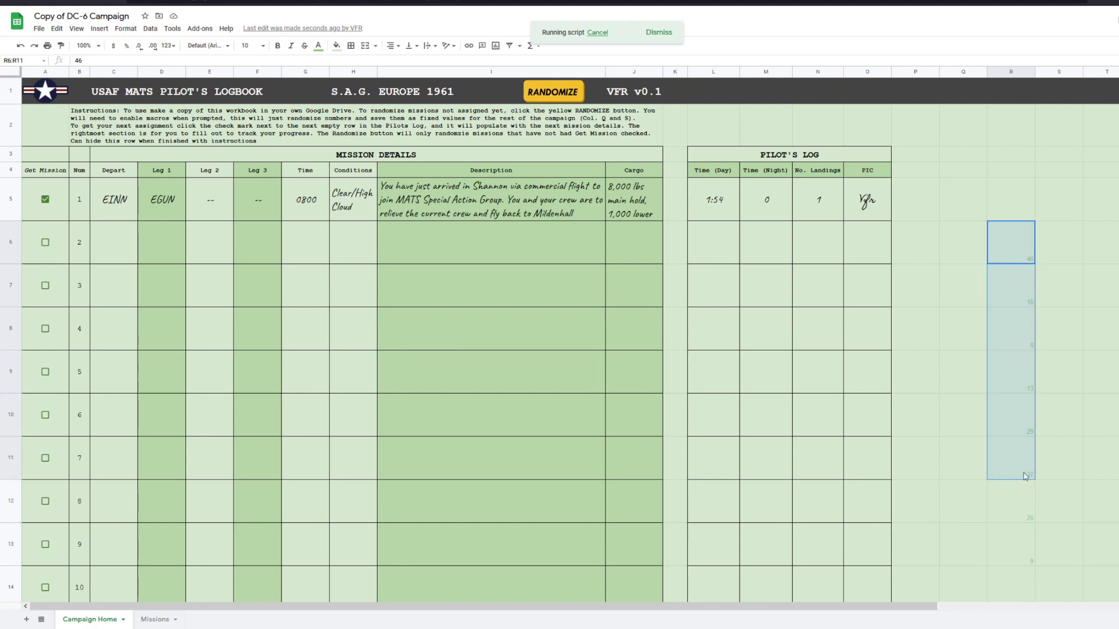
left_click(474, 243)
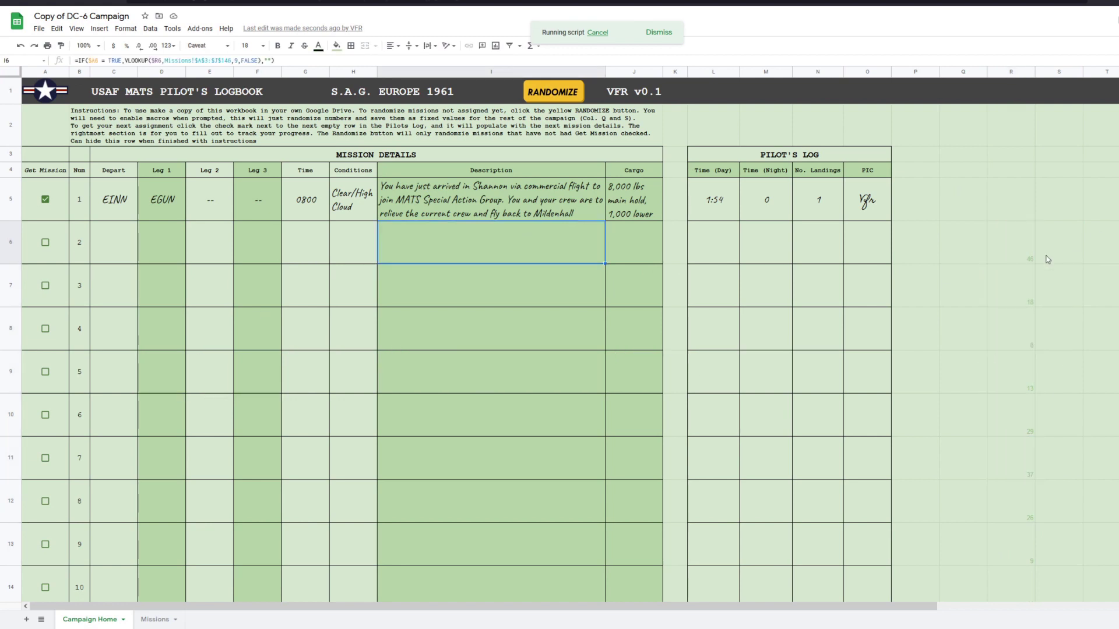
Get mission 2 in the logbook and review its legs and cargo
left_click(45, 243)
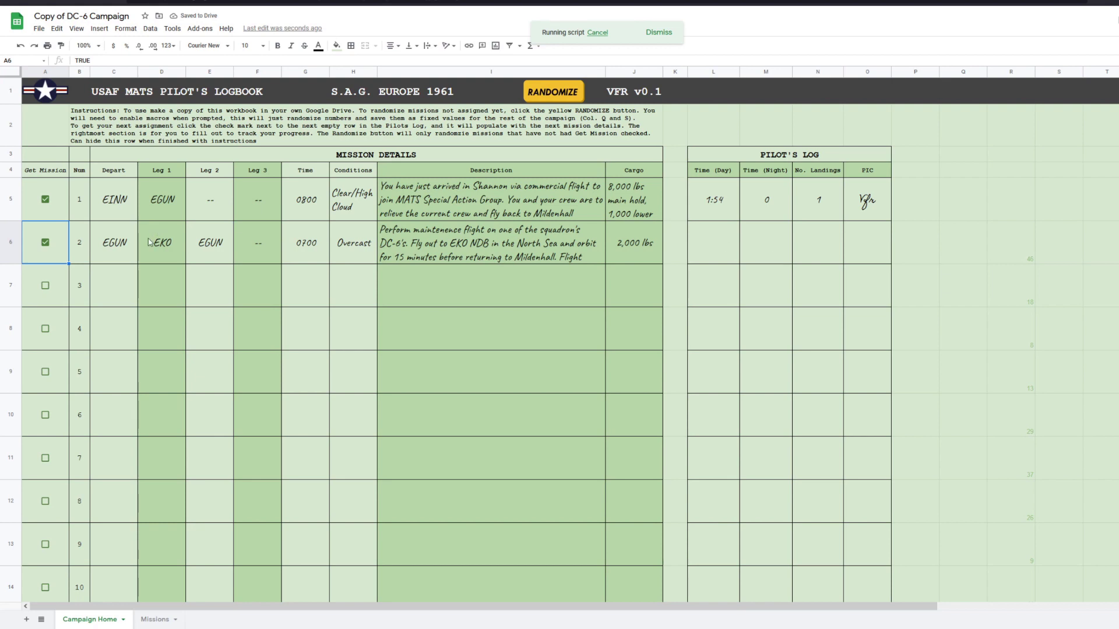
left_click_drag(114, 235, 174, 234)
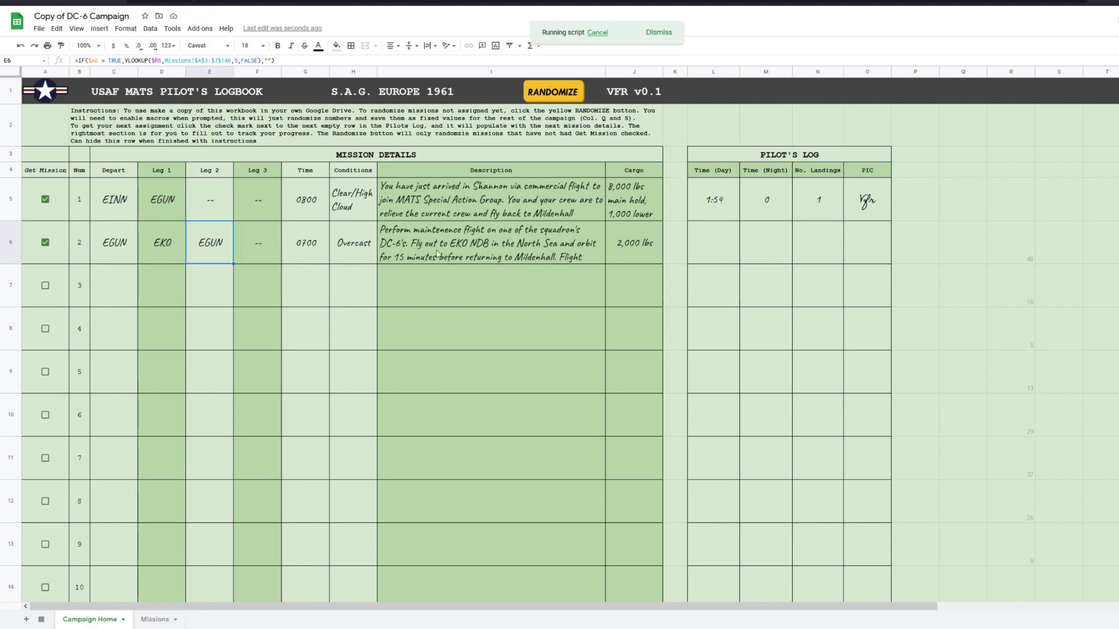
left_click_drag(276, 241, 168, 246)
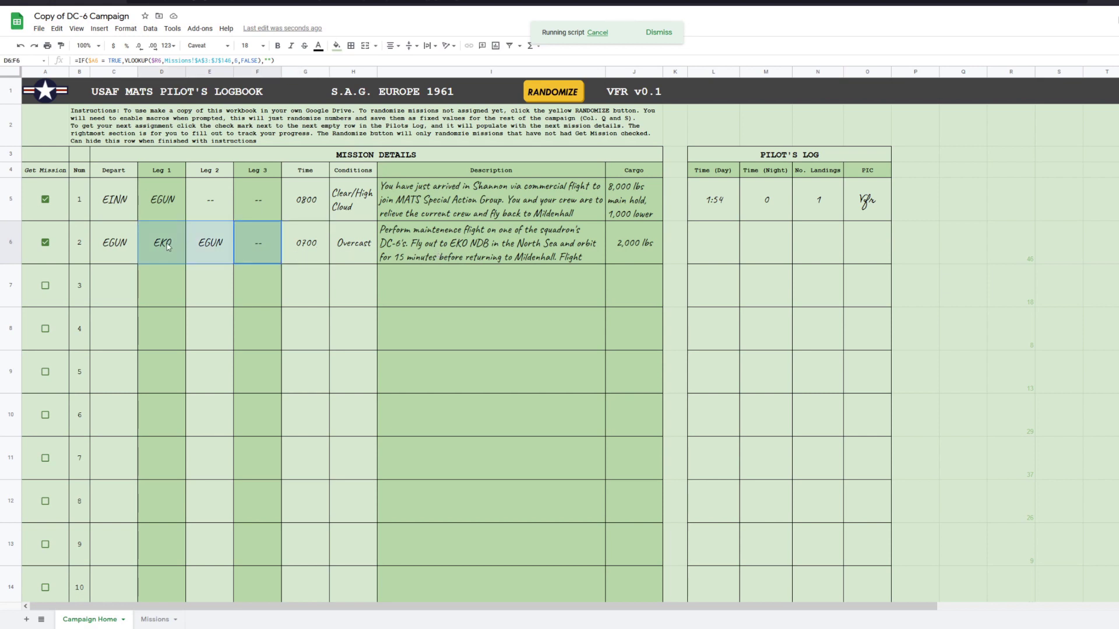
left_click(645, 246)
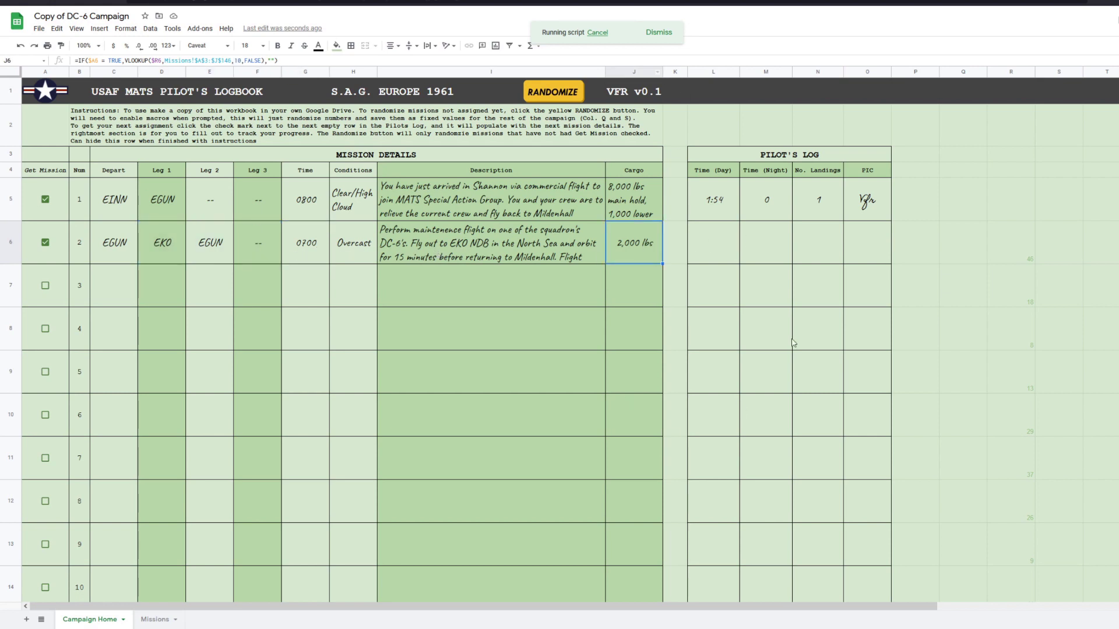
Get missions 3 through 9 so that their details fill in the logbook
left_click(45, 286)
left_click(45, 328)
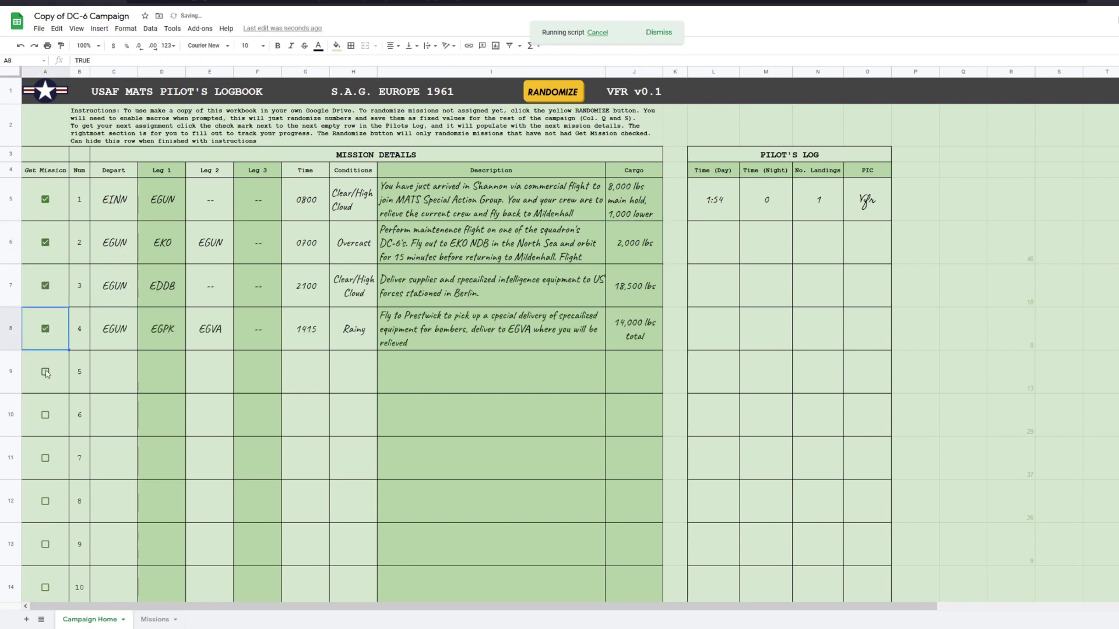
left_click(45, 372)
left_click(46, 415)
left_click(45, 458)
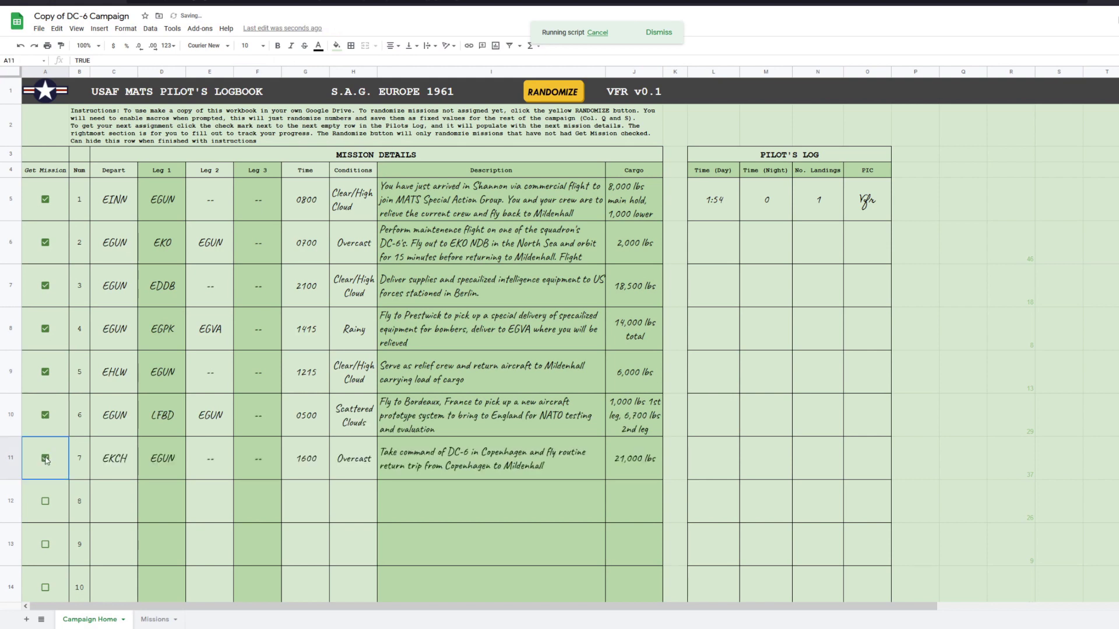
left_click(46, 502)
left_click(45, 543)
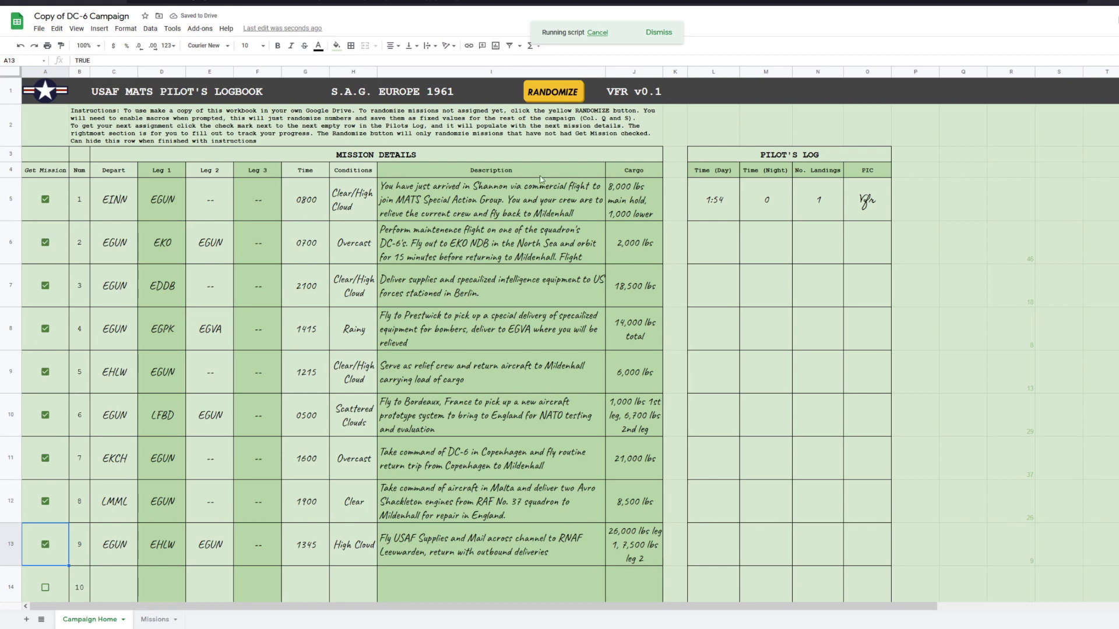
Uncheck Get Mission for mission 9 and randomize the unassigned missions again
scroll(401, 274, "down", 1)
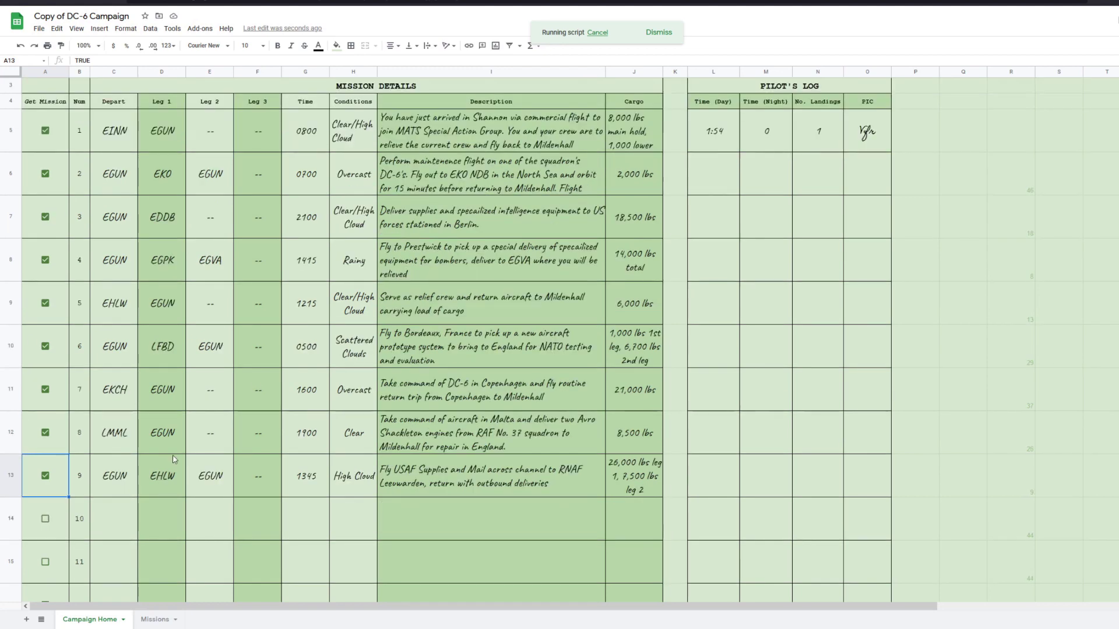
left_click(45, 476)
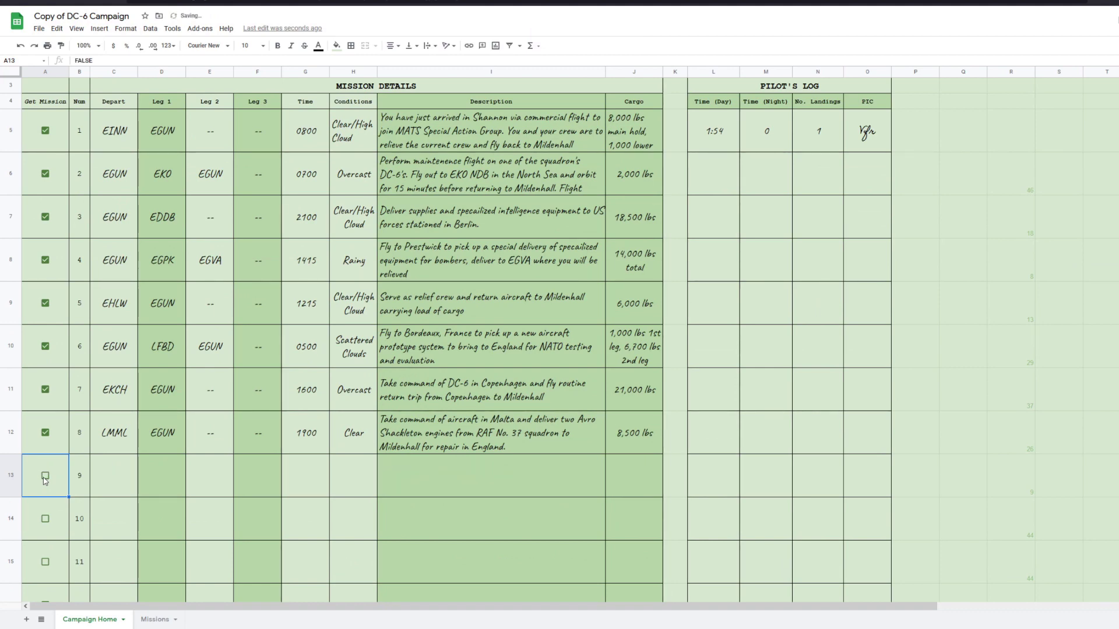
scroll(524, 233, "up", 1)
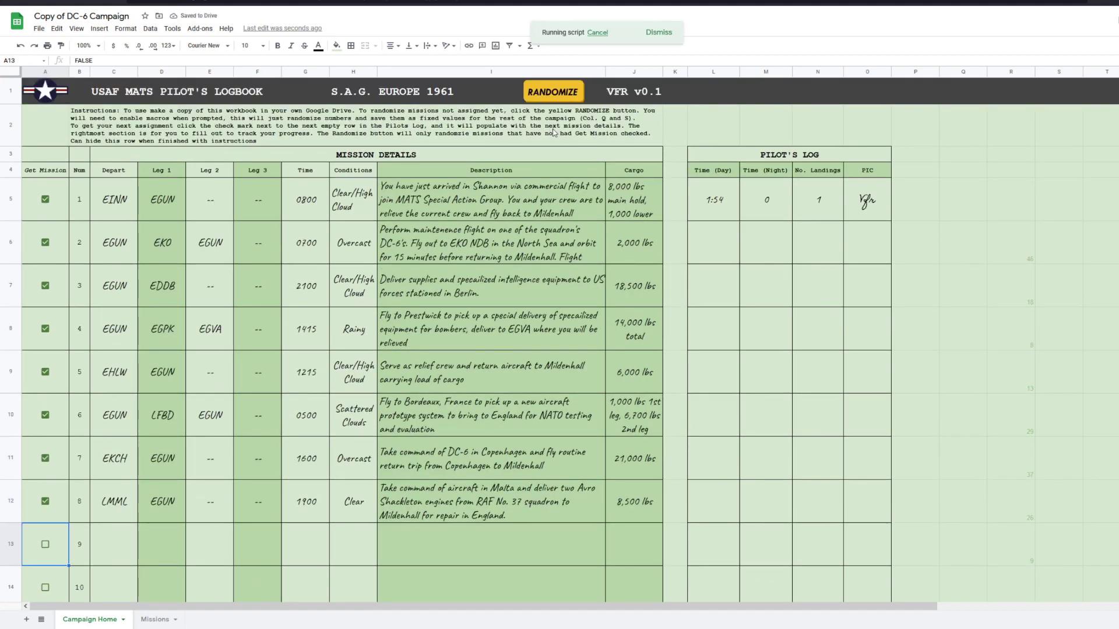
scroll(555, 402, "down", 1)
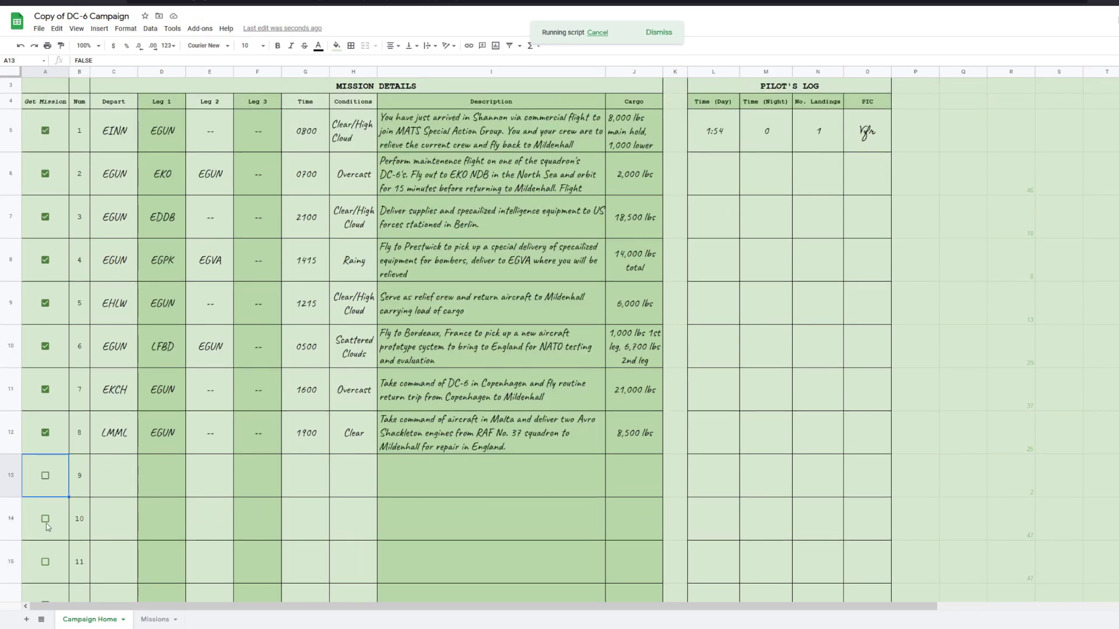
Check Get Mission for missions 9 and 10 and uncheck both again
left_click(46, 476)
left_click(45, 519)
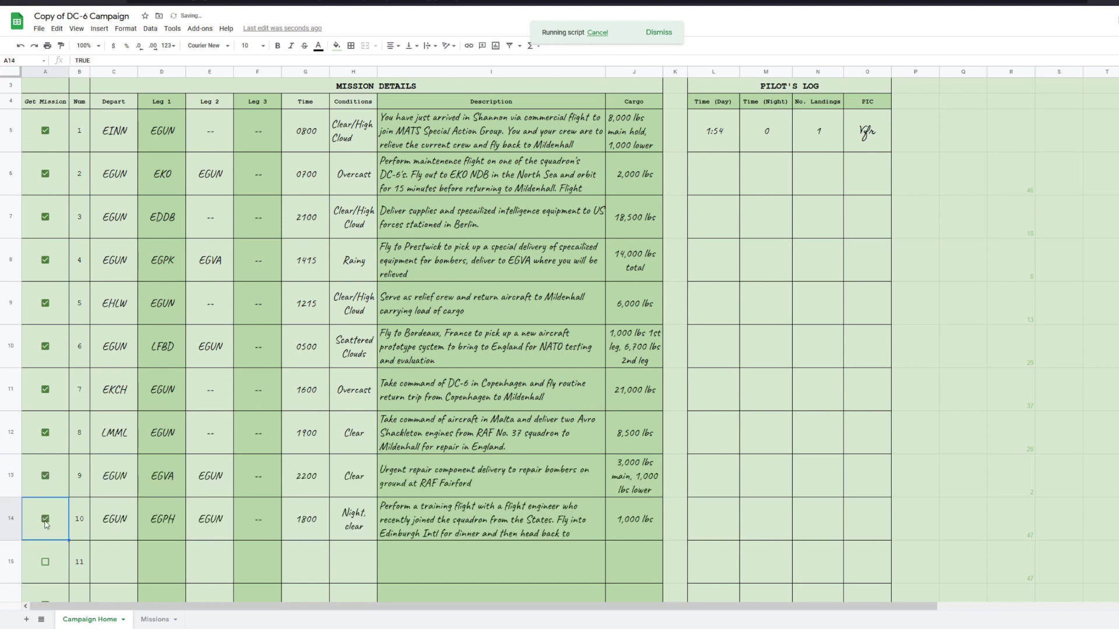
left_click(45, 519)
left_click(44, 476)
scroll(341, 502, "up", 1)
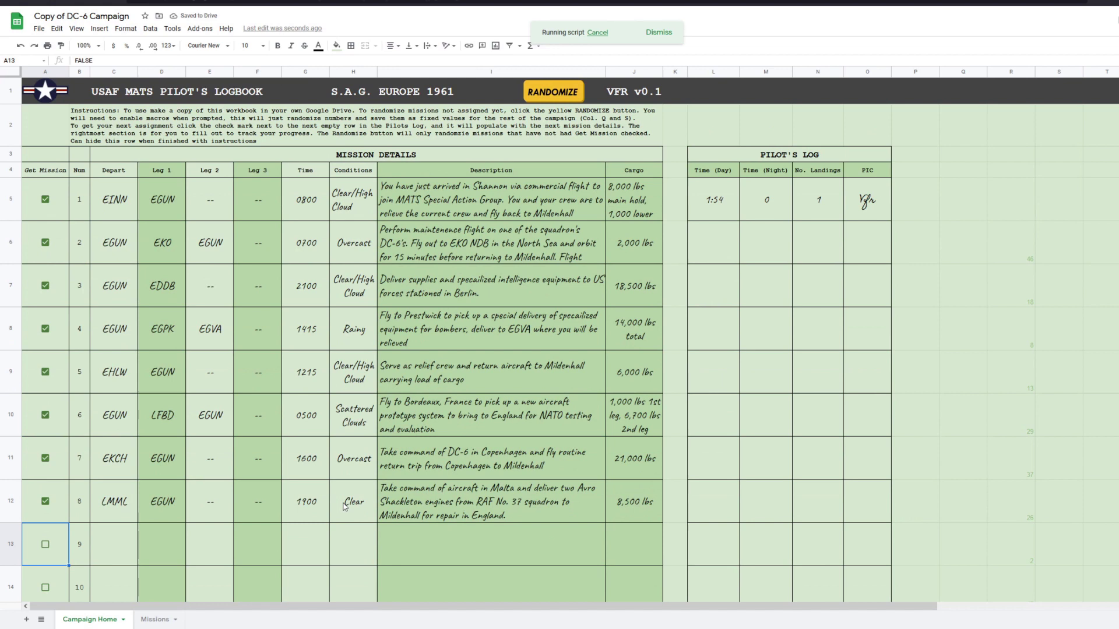
Open the Missions sheet and select mission 1's row from ID to Cargo to examine its fields
left_click(298, 125)
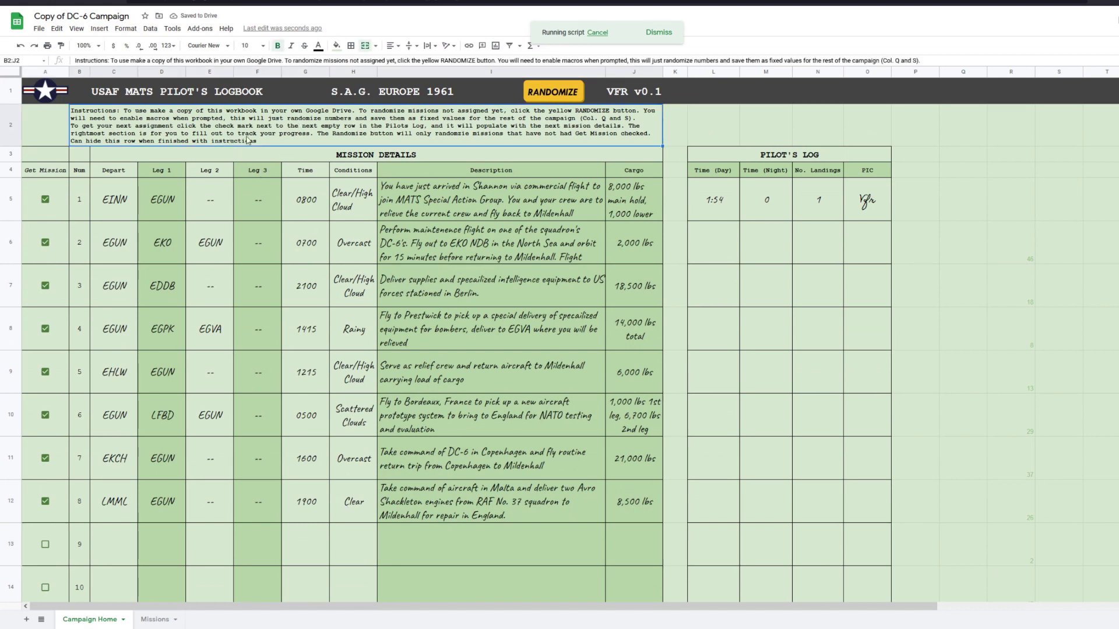
left_click(271, 204)
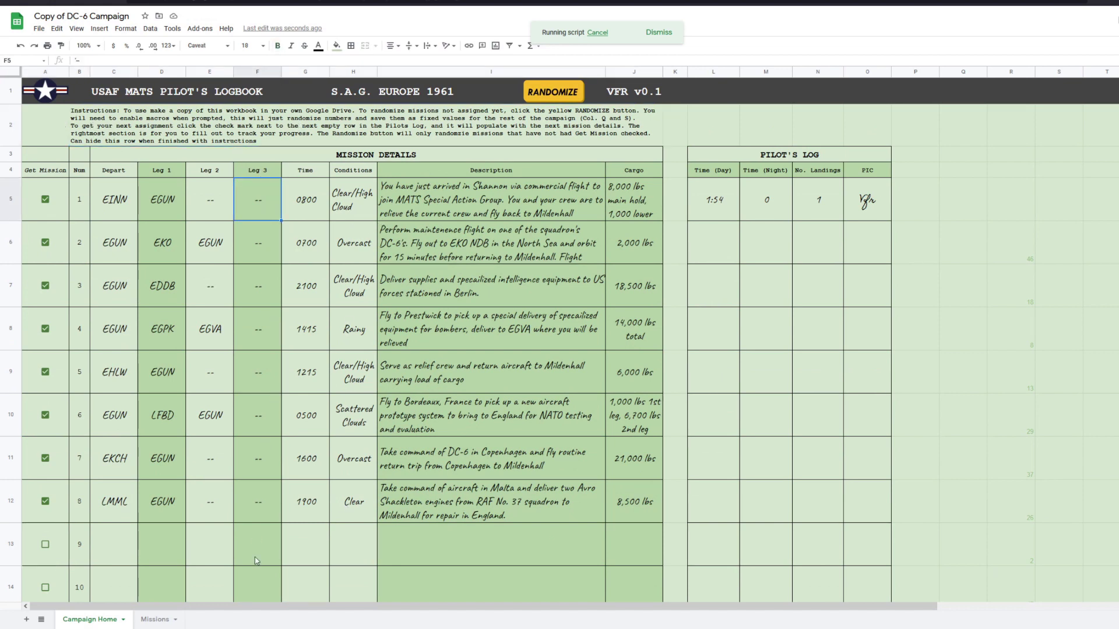
left_click(161, 621)
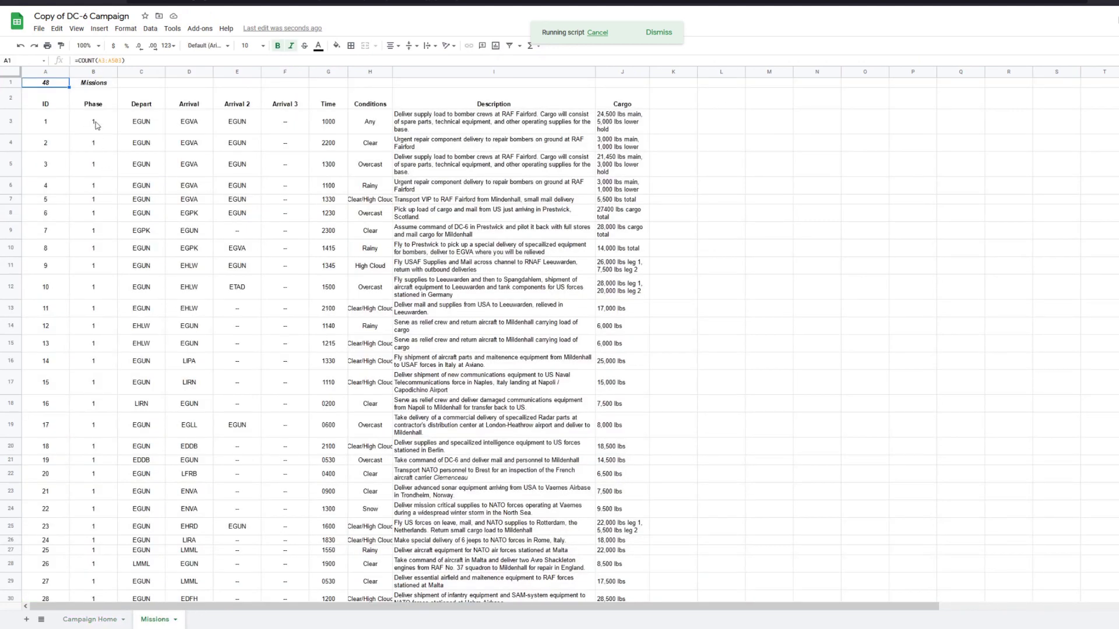
left_click_drag(53, 120, 641, 125)
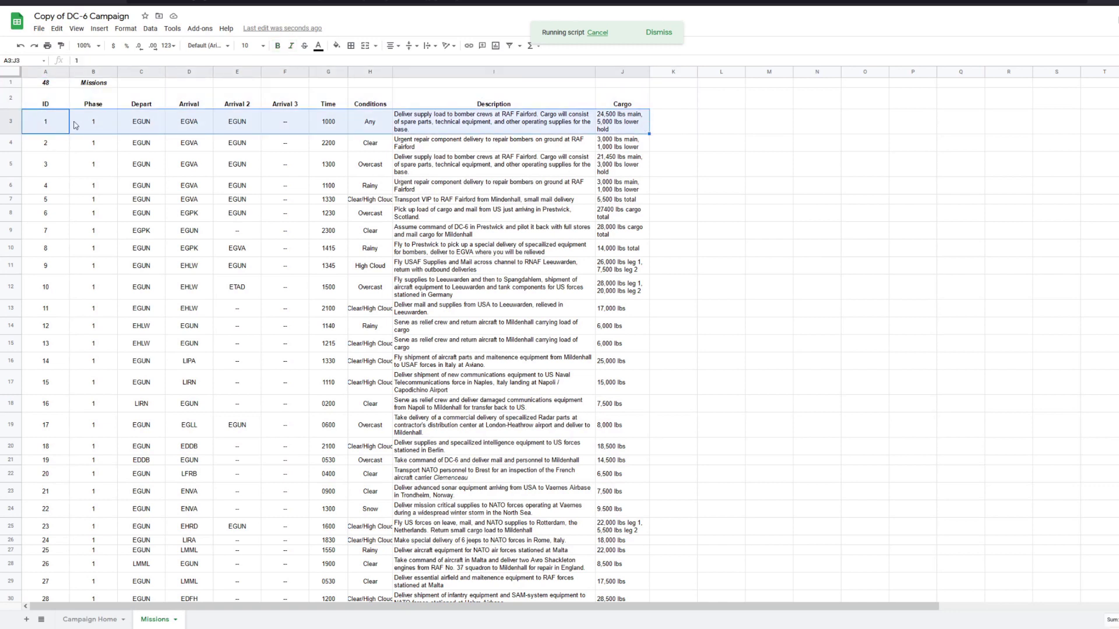
Examine the mission list's departure, arrival, time and conditions columns by selecting each in turn
left_click_drag(139, 124, 141, 528)
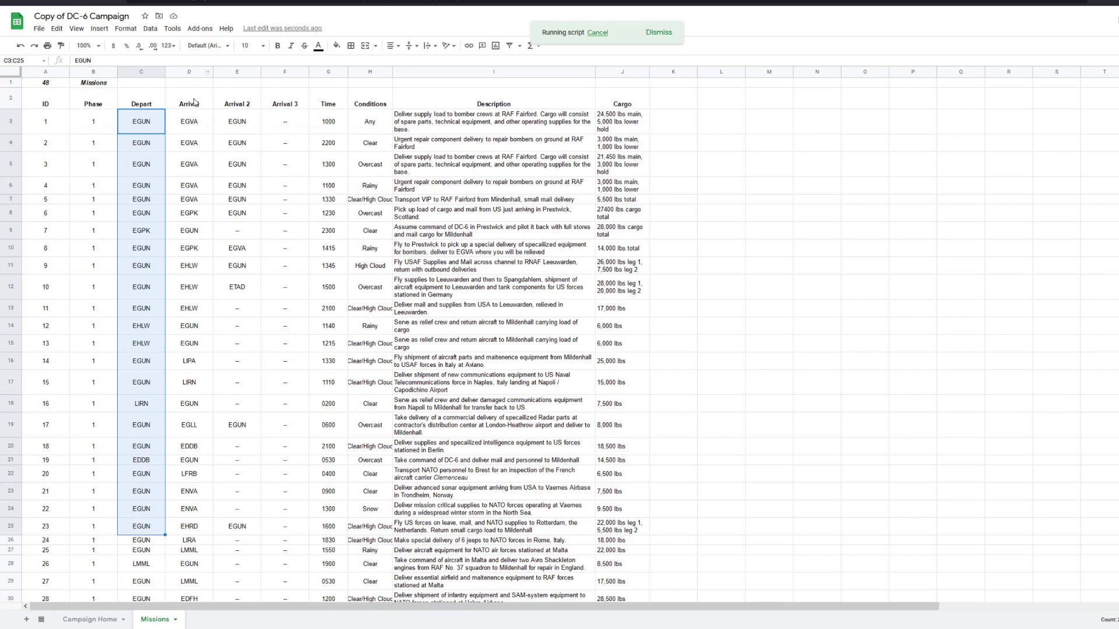
left_click_drag(204, 117, 193, 501)
left_click_drag(255, 122, 273, 550)
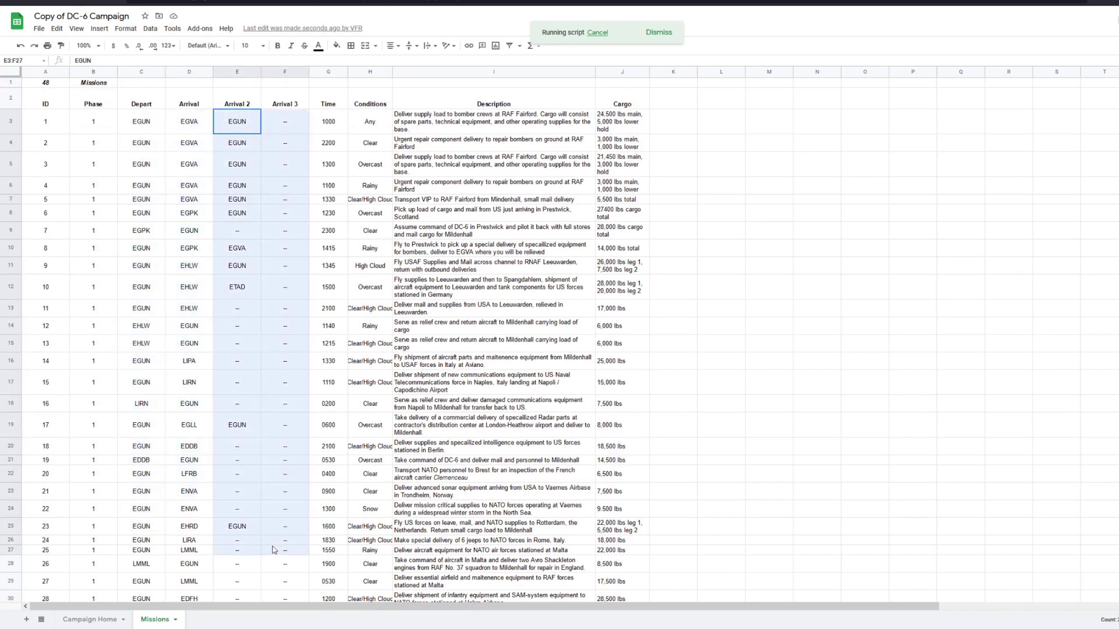
left_click_drag(290, 132, 286, 345)
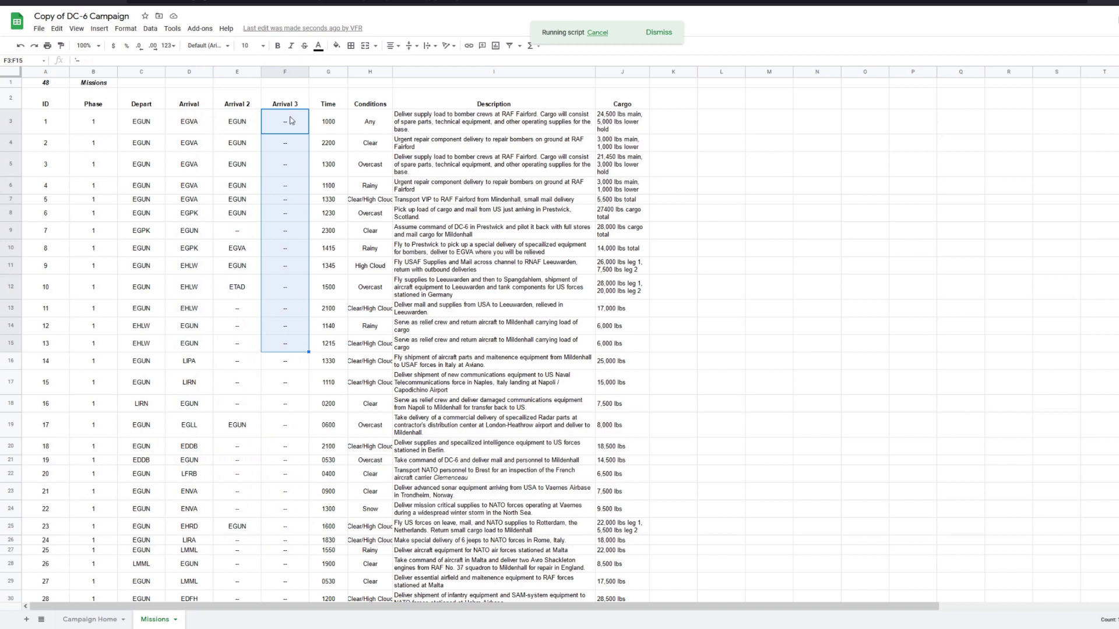
left_click_drag(336, 125, 333, 509)
left_click_drag(364, 122, 381, 526)
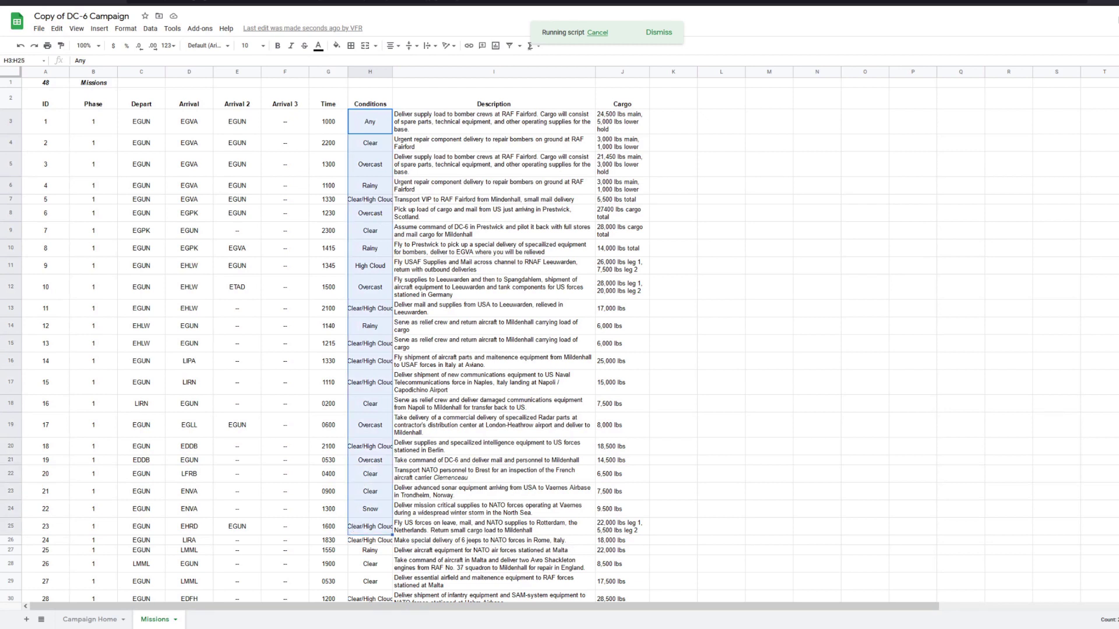
Dismiss the running-script notice and examine the mission list's Description and Cargo columns
left_click(659, 33)
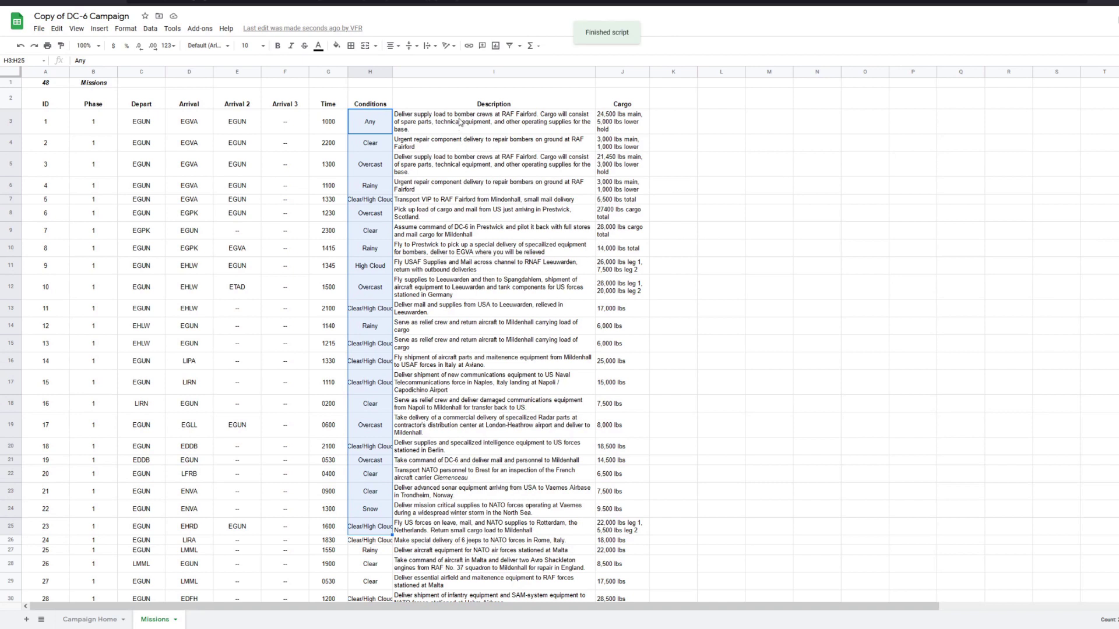
left_click_drag(457, 127, 472, 487)
left_click(479, 294)
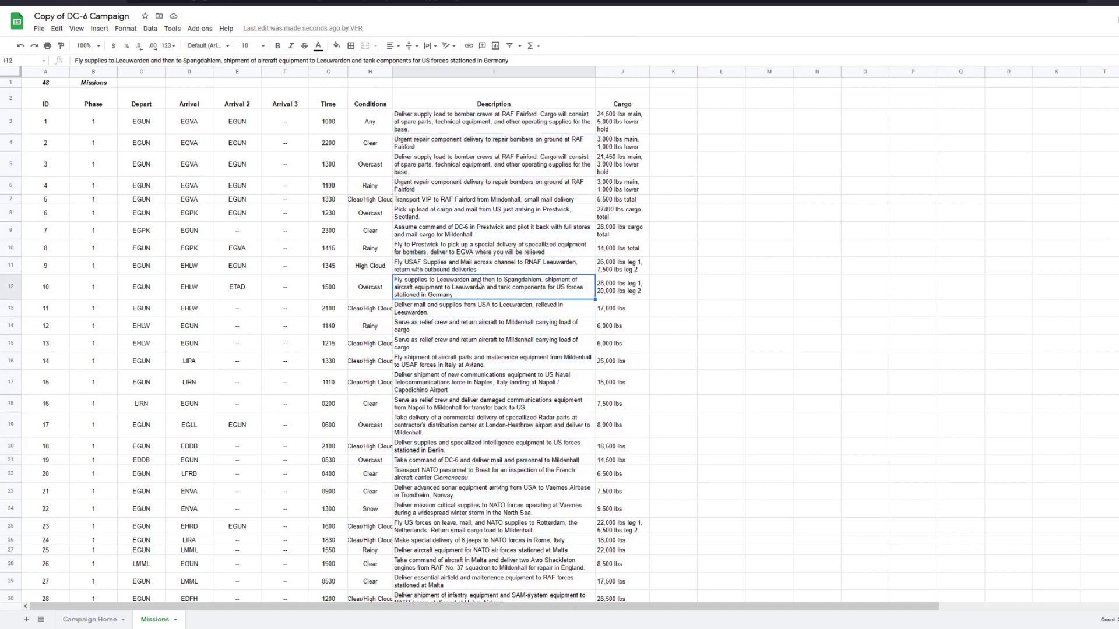
left_click(465, 263)
left_click(479, 173)
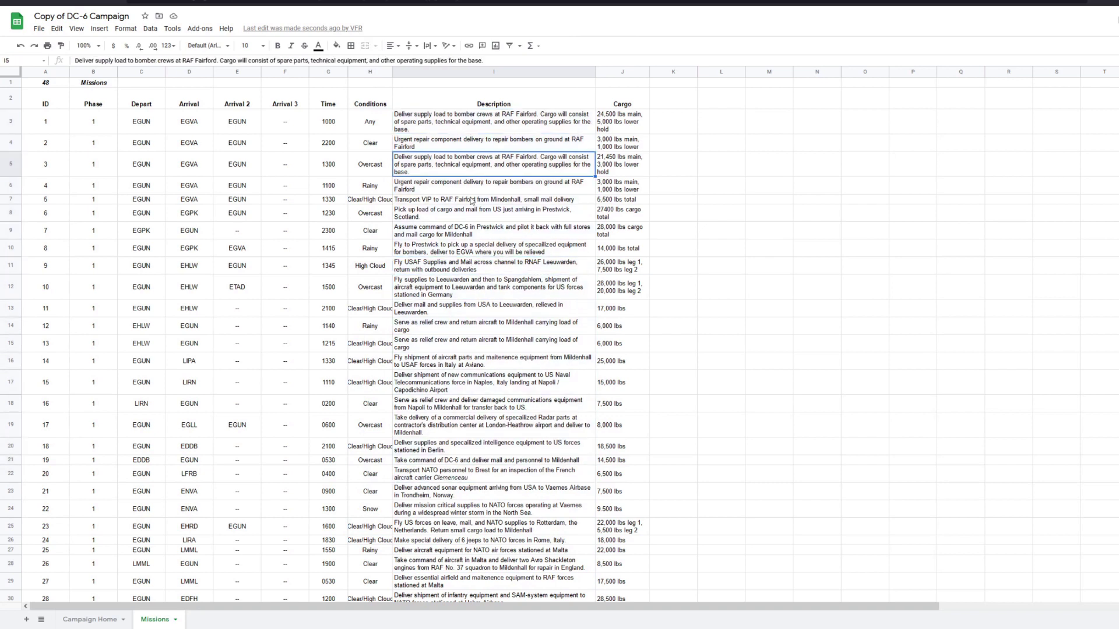
left_click(477, 187)
left_click_drag(619, 126, 622, 526)
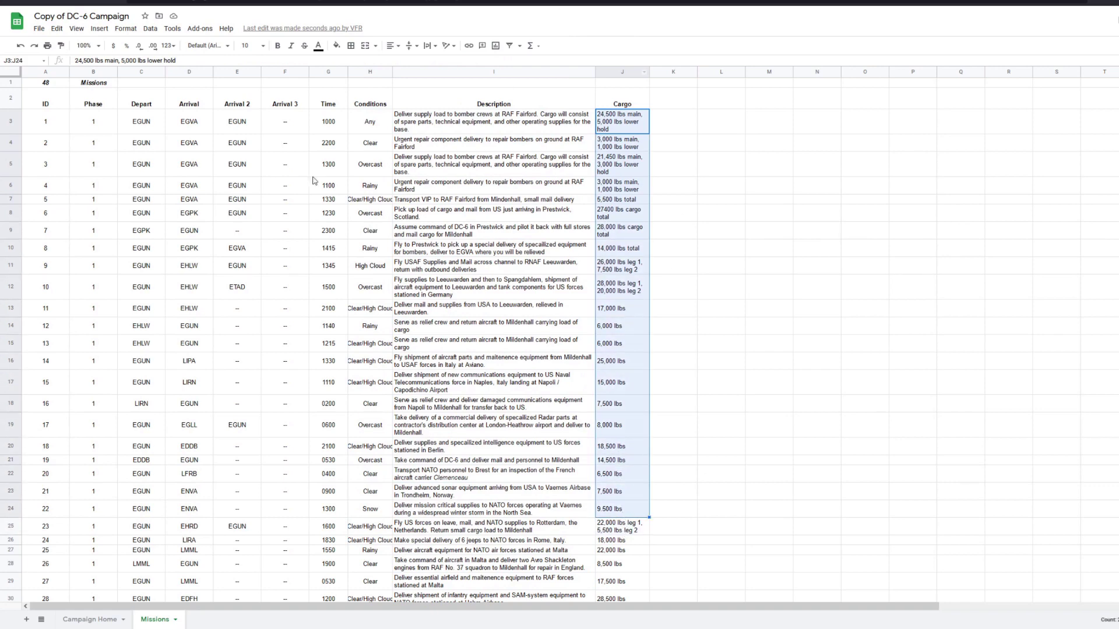
Look through the whole mission list down to its last mission and return to its beginning
left_click(142, 143)
scroll(146, 170, "down", 1)
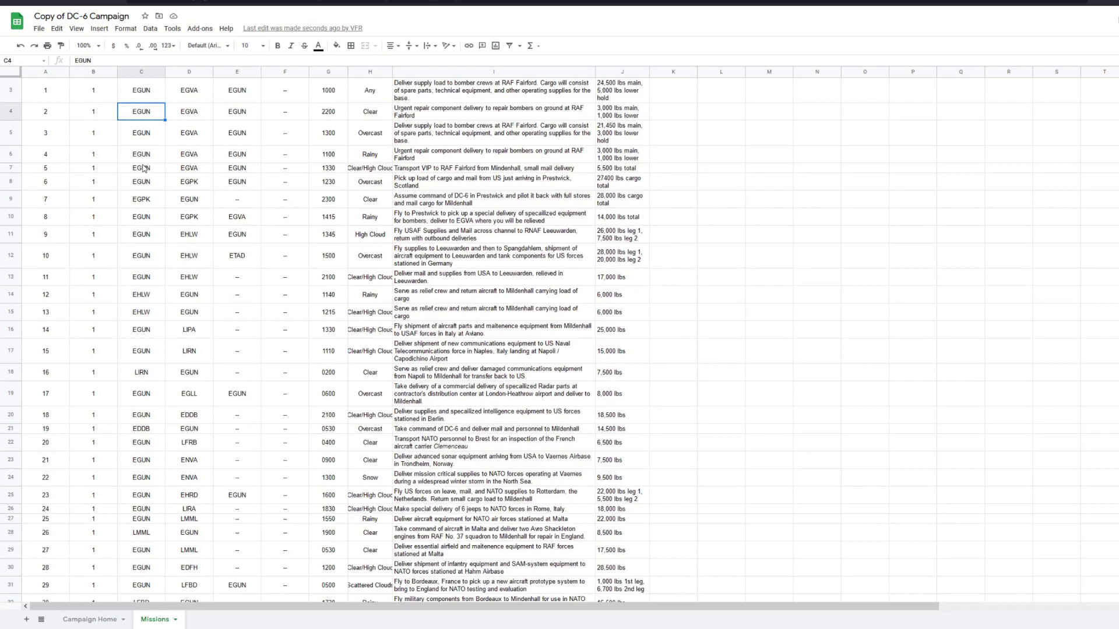
scroll(350, 181, "down", 5)
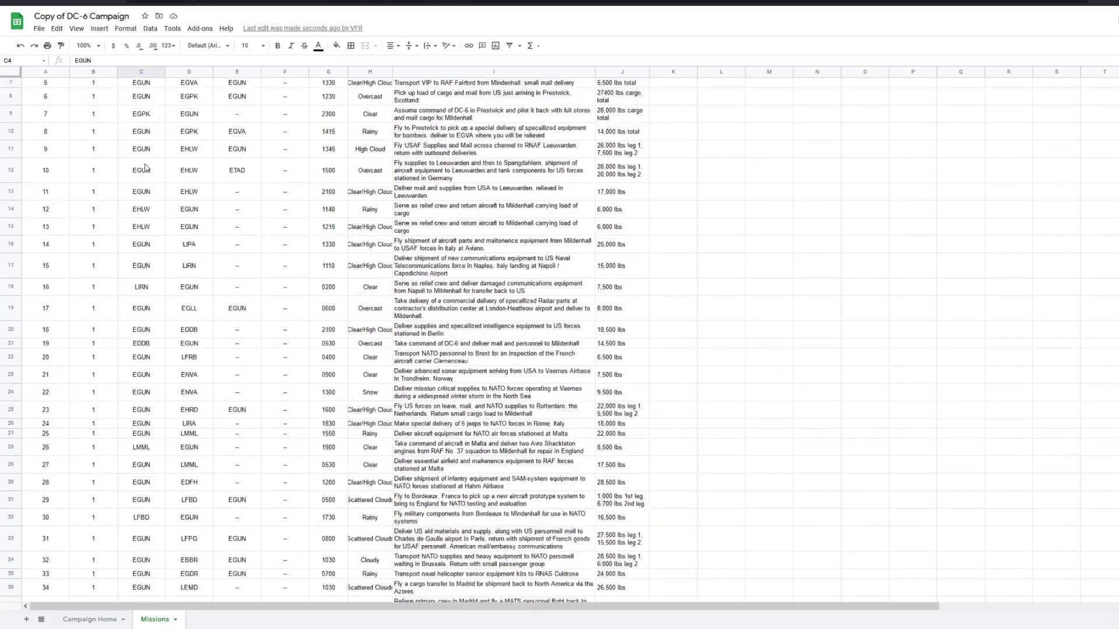
scroll(532, 187, "up", 8)
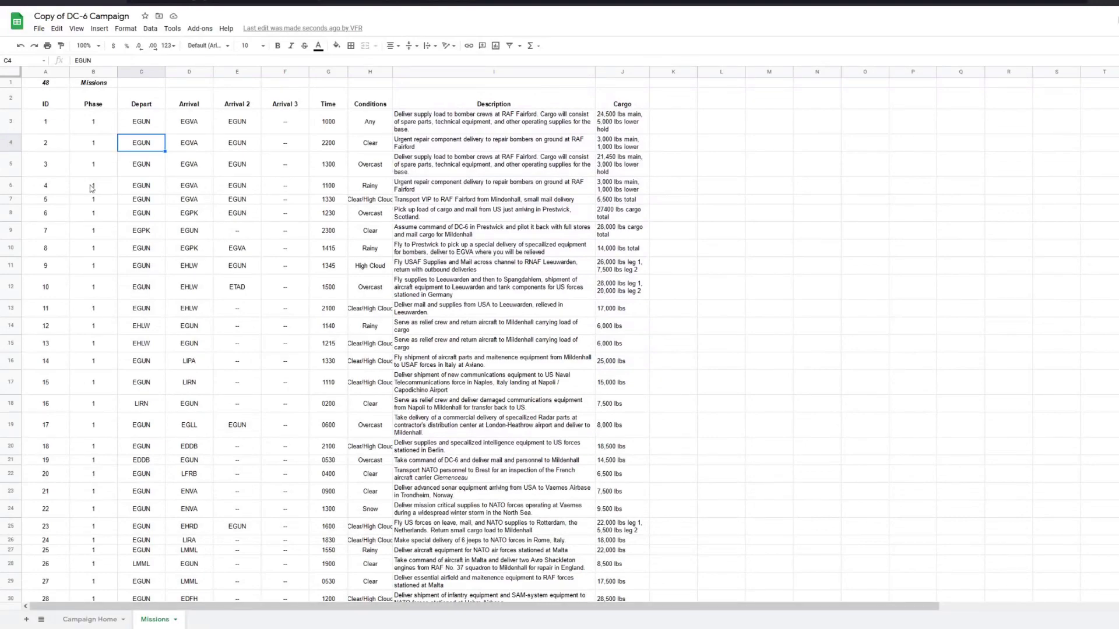
scroll(259, 267, "down", 3)
scroll(253, 290, "down", 3)
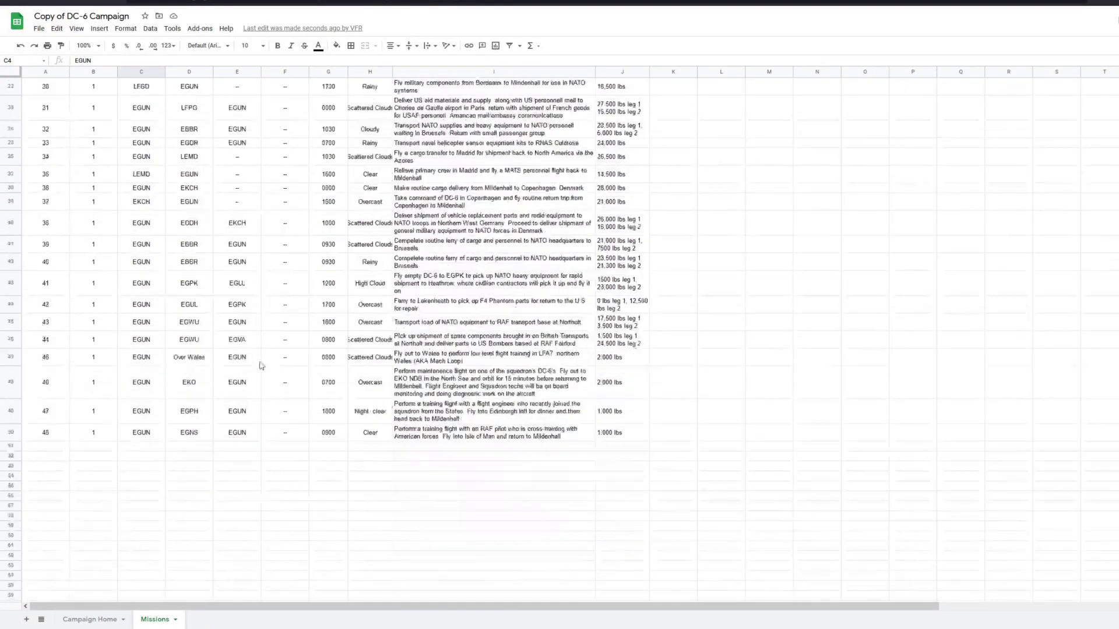
scroll(263, 367, "up", 10)
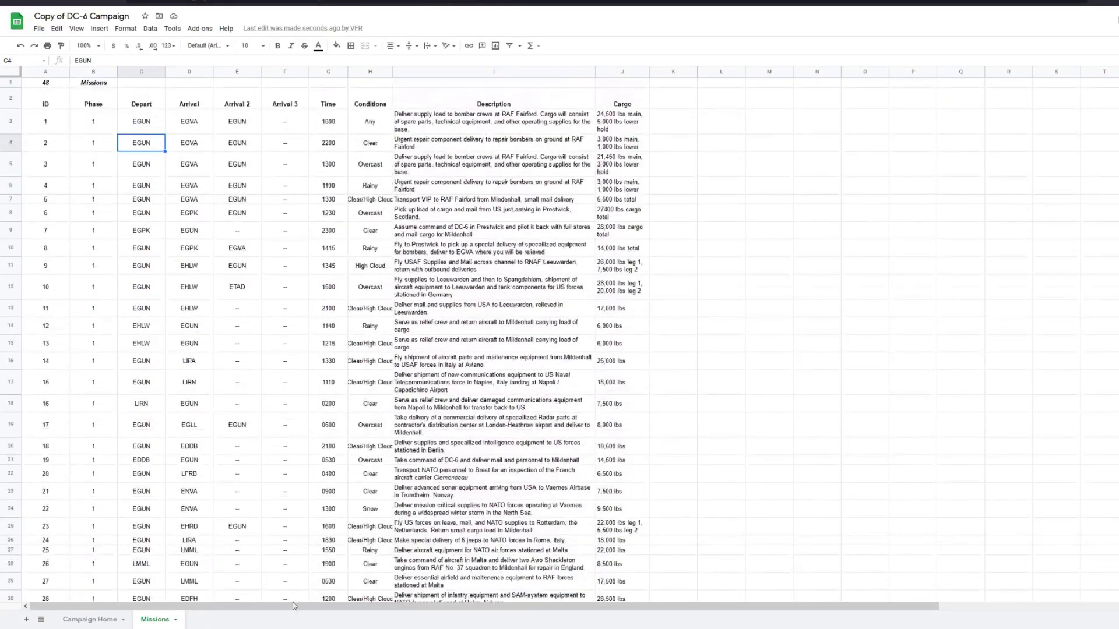
Return to the Campaign Home sheet and examine the Pilot's Log area for missions 1 to 9
left_click(105, 623)
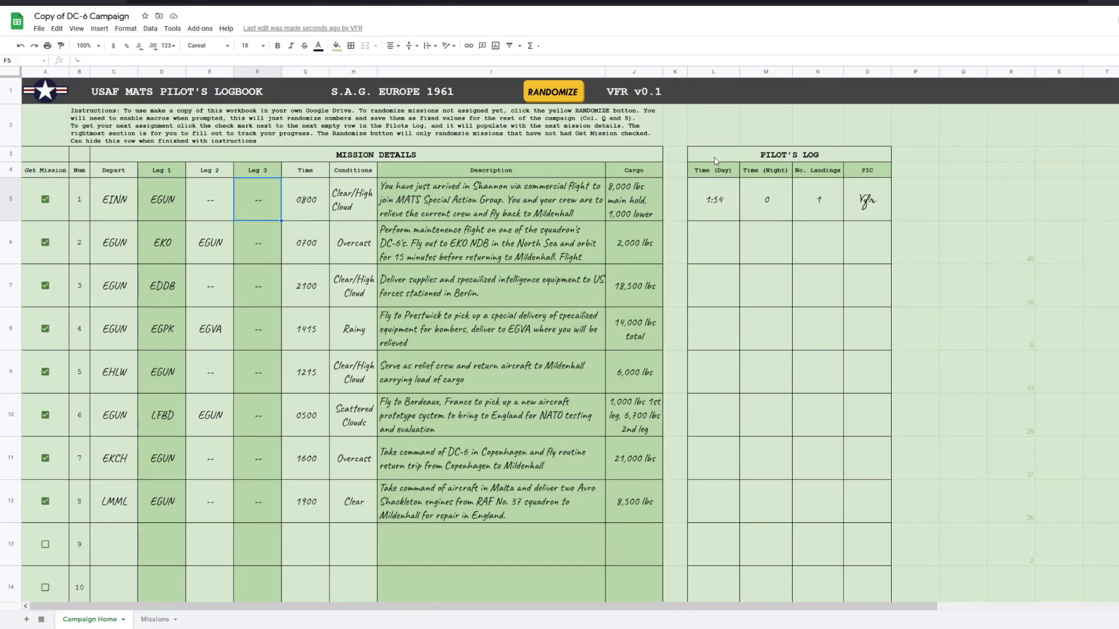
left_click_drag(716, 195, 861, 532)
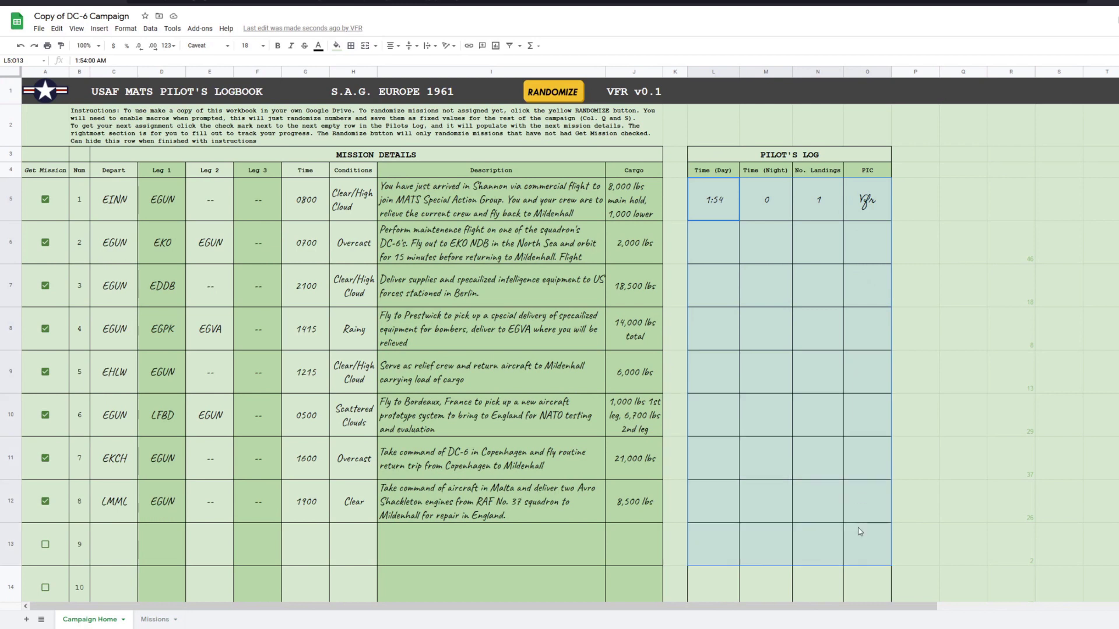
left_click(713, 240)
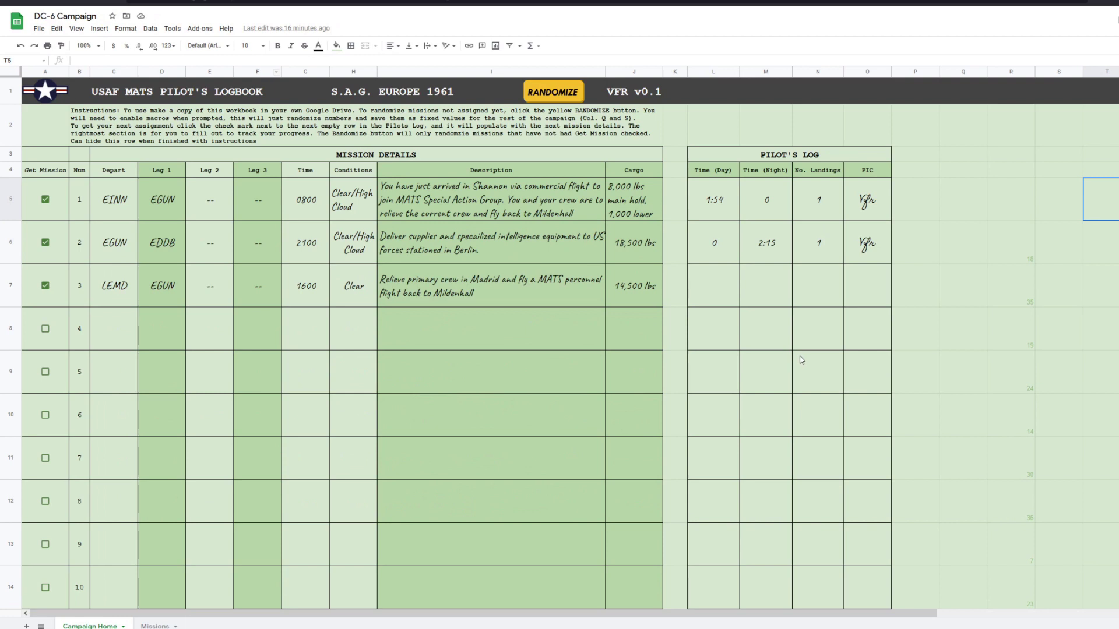
Review the Pilot's Log entries for missions 1 and 2 in the original DC-6 Campaign workbook
left_click_drag(861, 251, 708, 257)
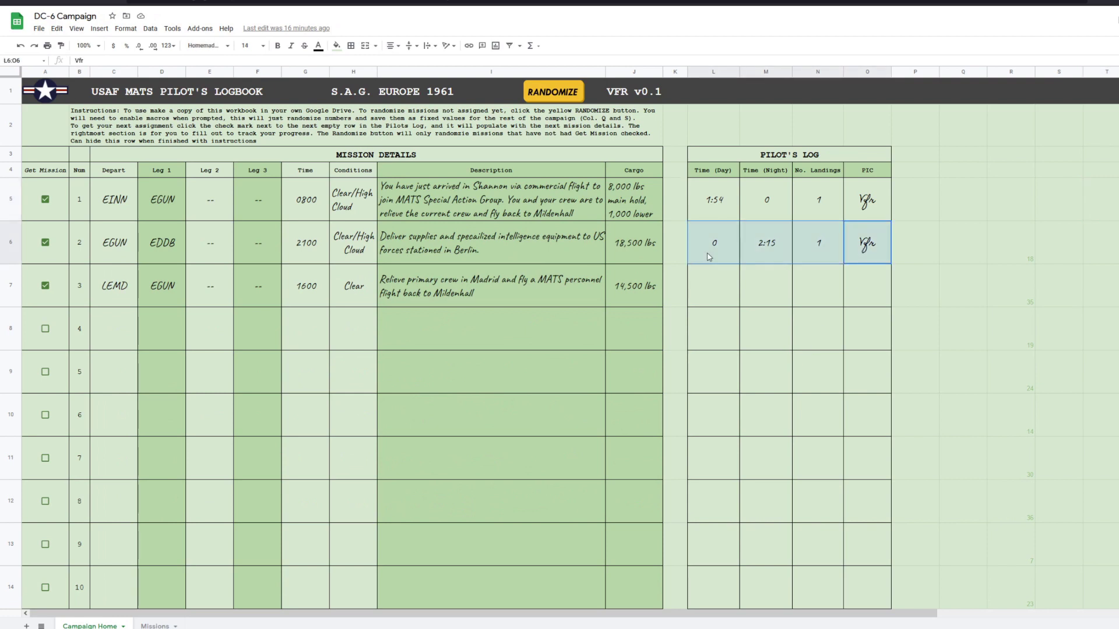
left_click(725, 295)
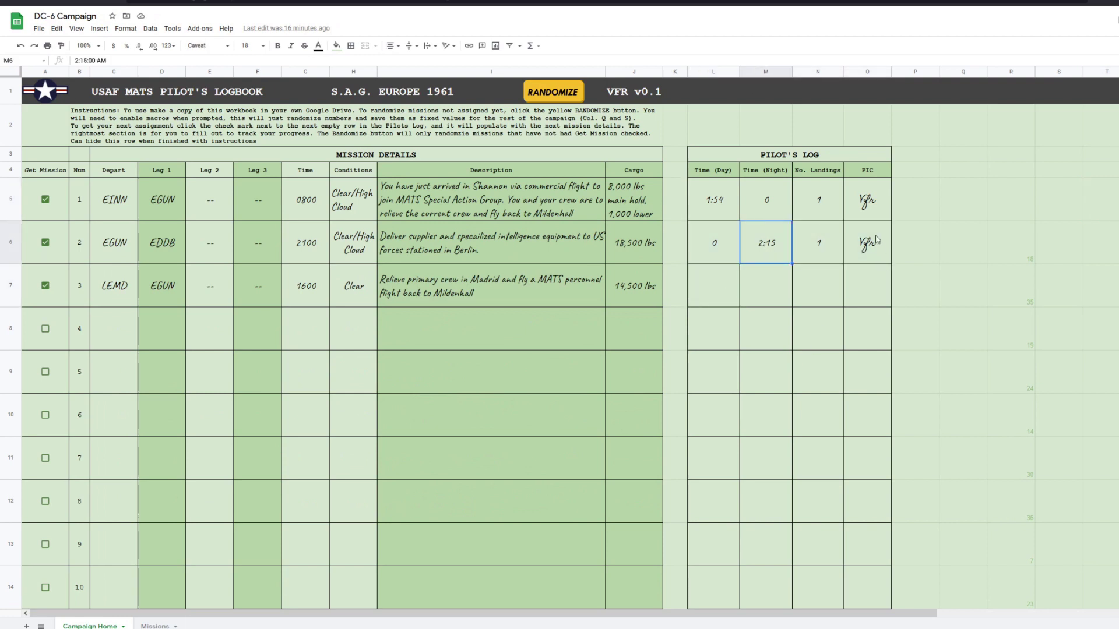
left_click(719, 214)
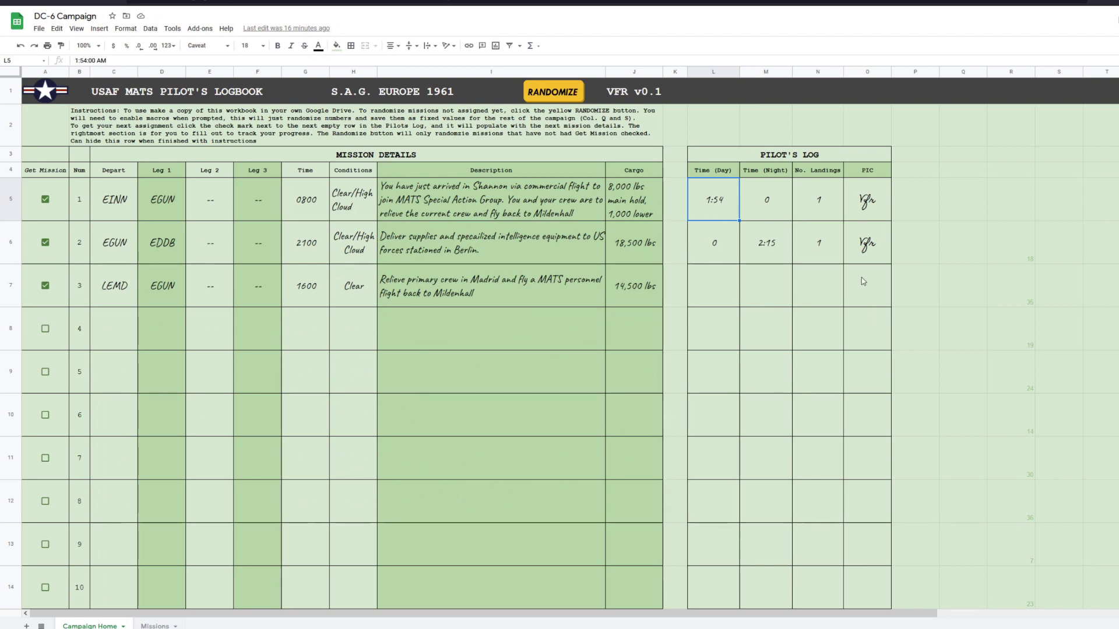
left_click_drag(872, 256, 750, 258)
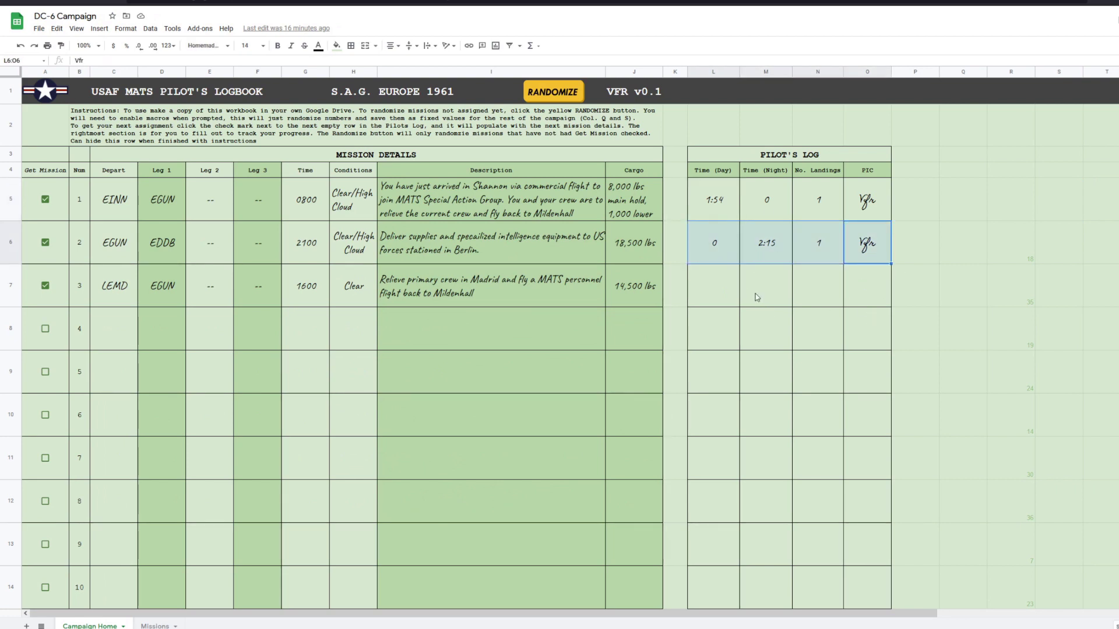
Examine mission 3's assignment row and select its Pilot's Log cells from PIC back to Time (Day)
left_click(834, 292)
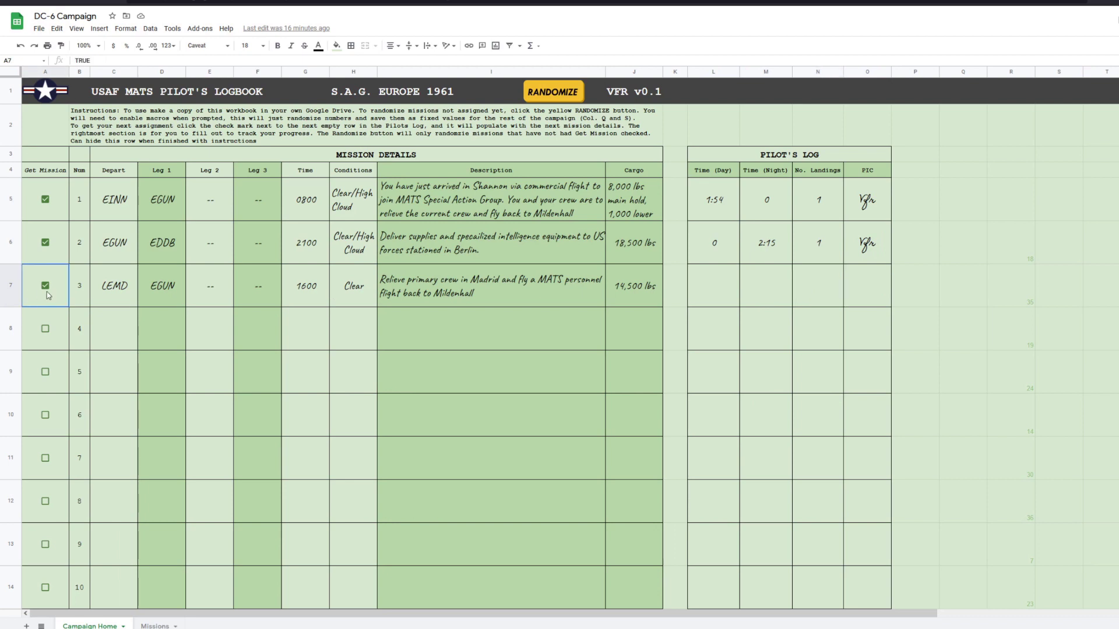
left_click_drag(46, 291, 797, 294)
left_click(721, 336)
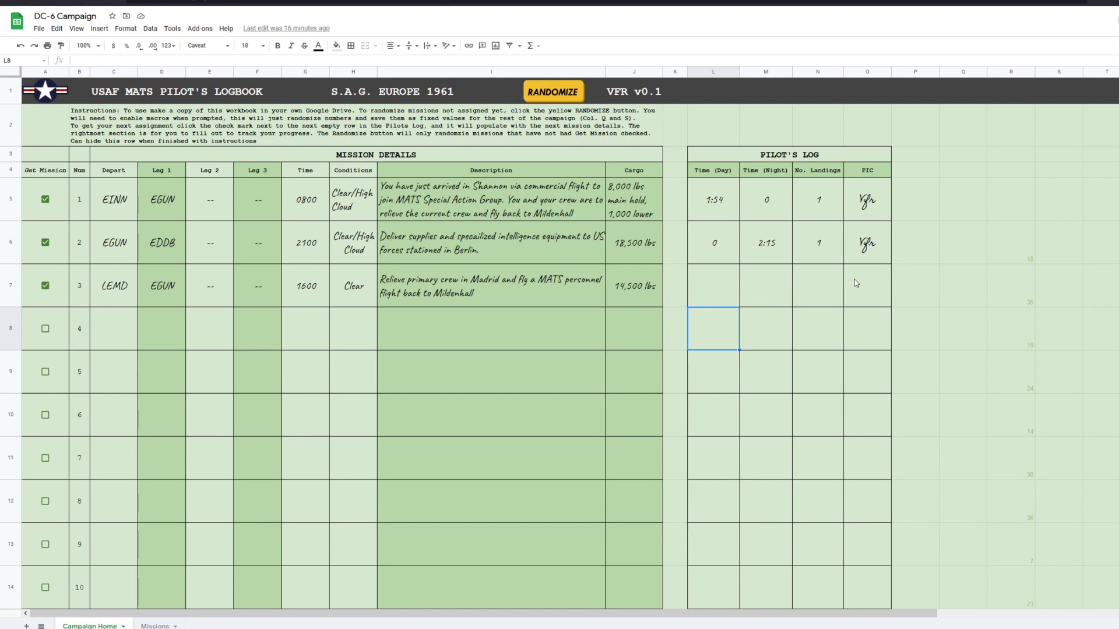
left_click_drag(856, 284, 722, 295)
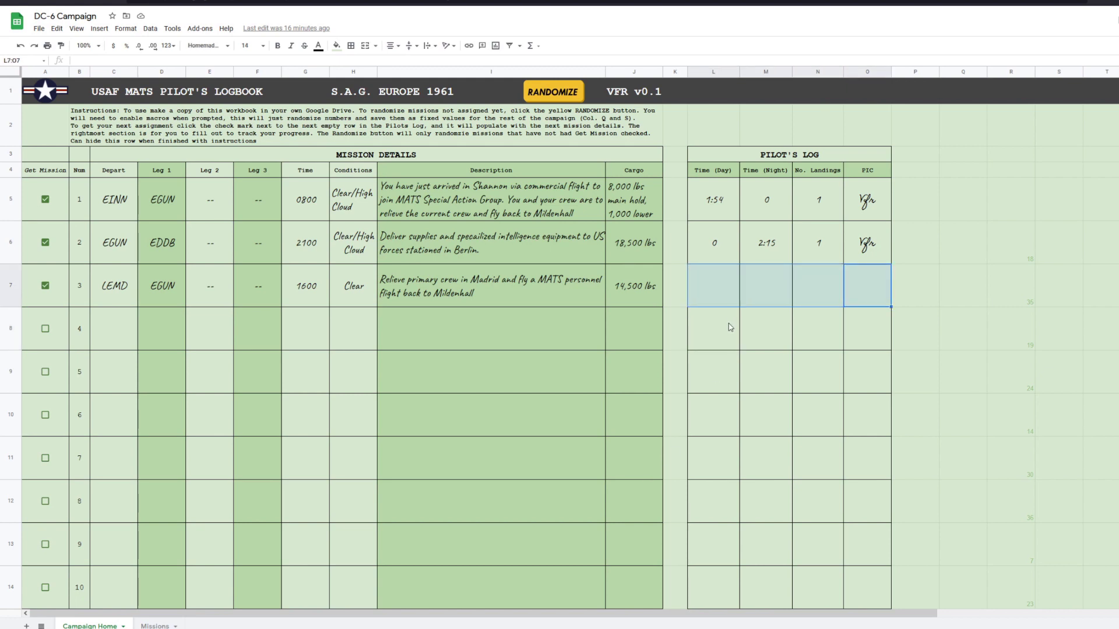